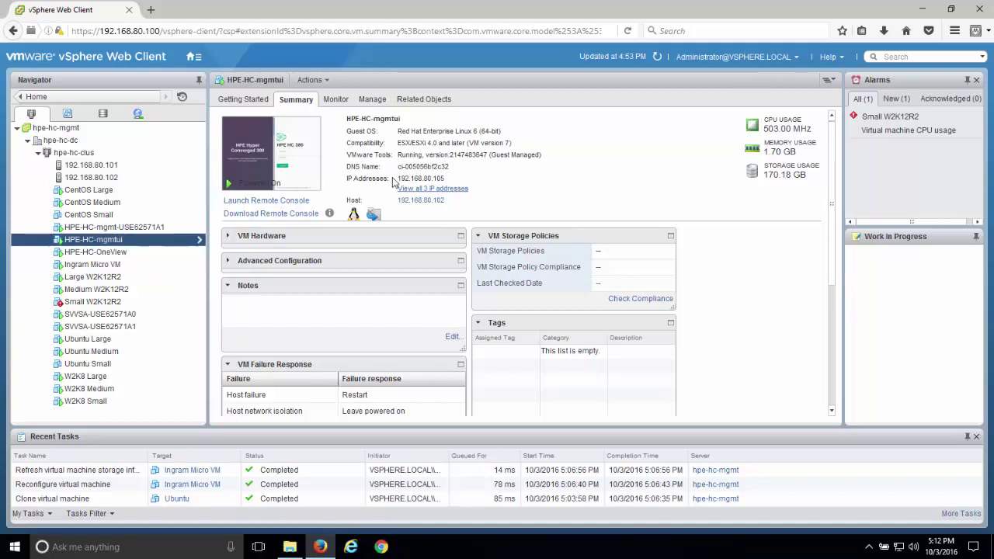
Copy the HPE-HC-mgmtui virtual machine's IP address 192.168.80.105 and open it in a new browser tab
drag(399, 178, 446, 178)
key(ctrl+c)
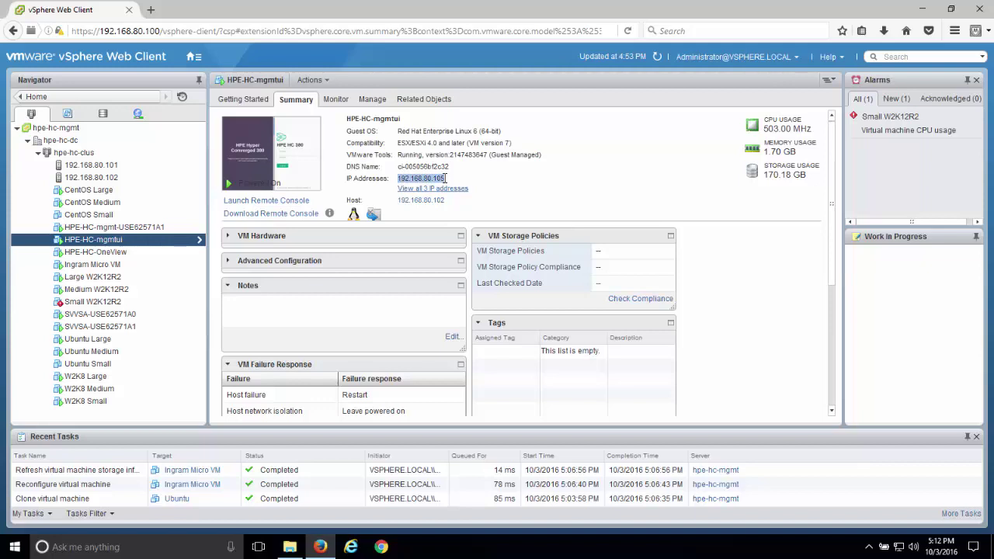
click(151, 9)
key(ctrl+v)
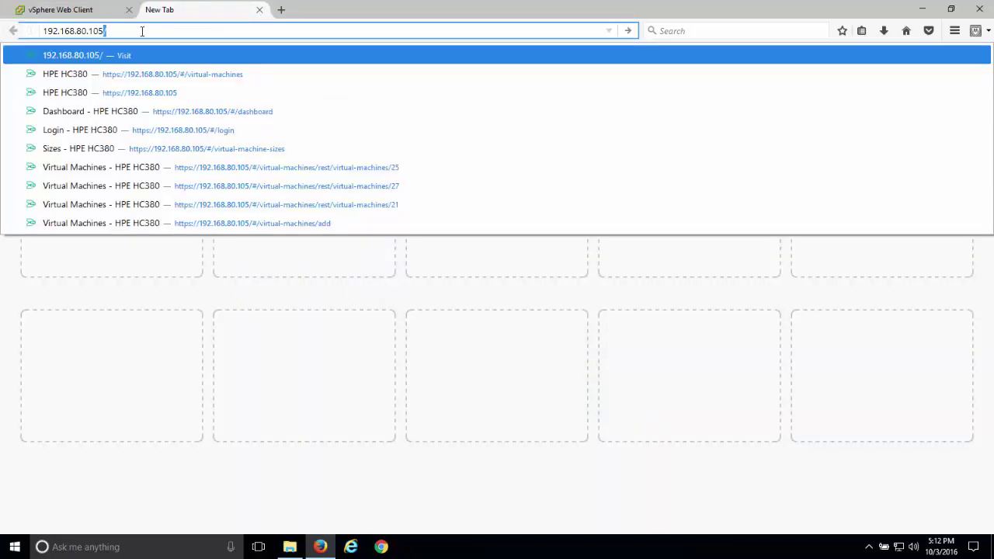
key(Return)
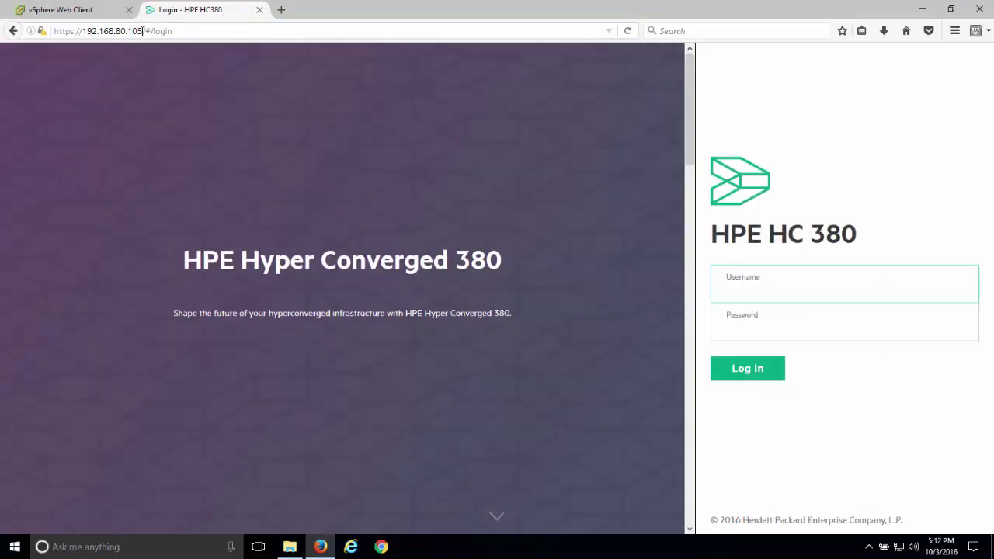
Log in to HPE HC 380 with the username Administrator and the account password
click(736, 289)
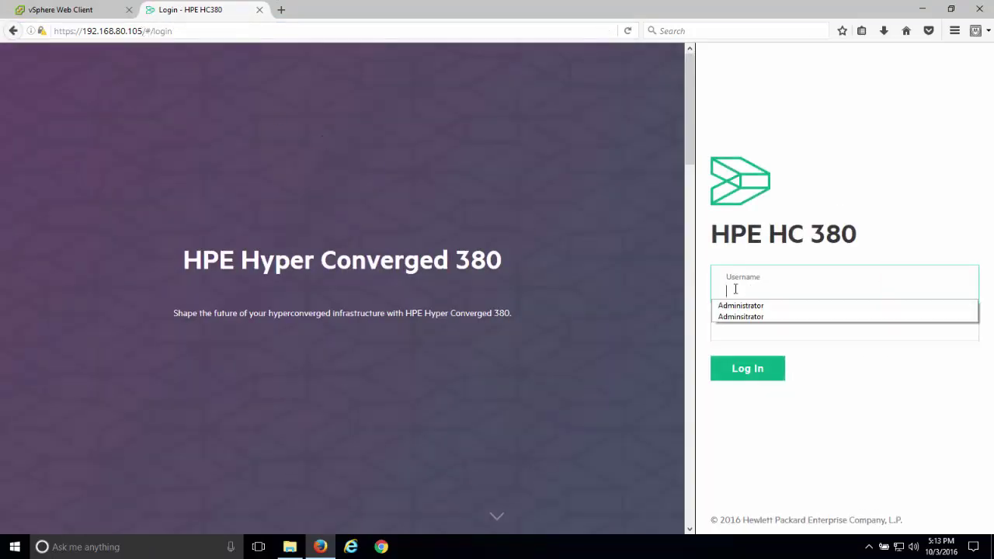
click(737, 305)
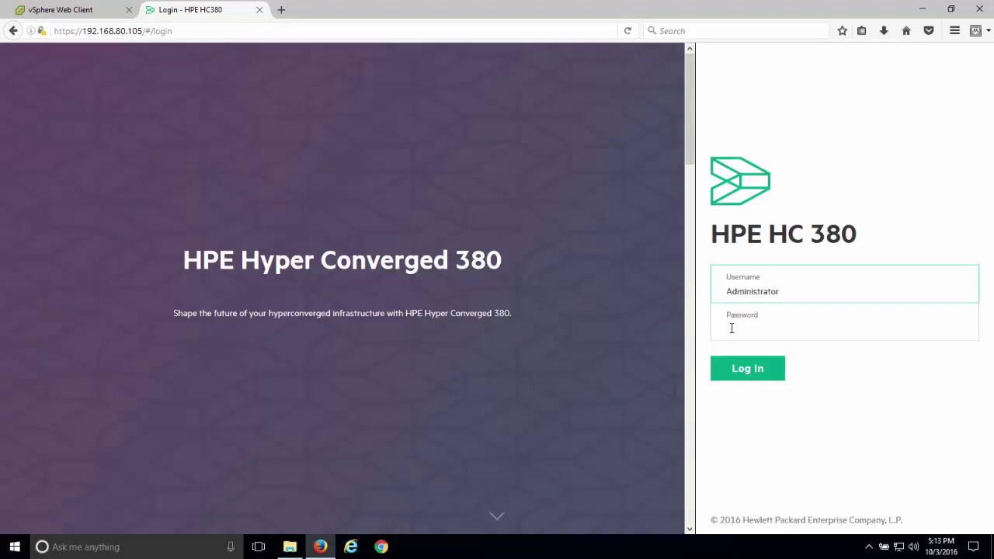
click(730, 329)
text(••)
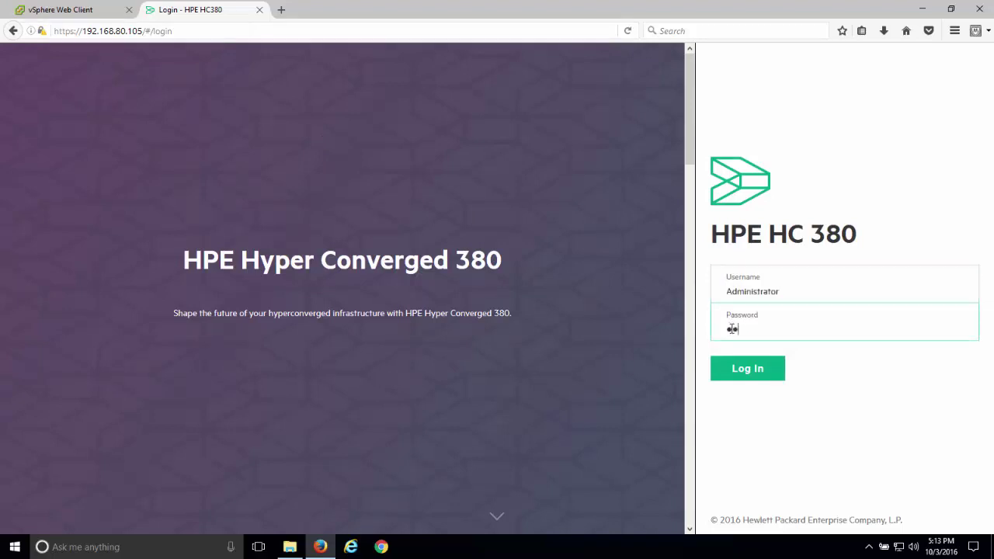
text(•••••••)
click(745, 371)
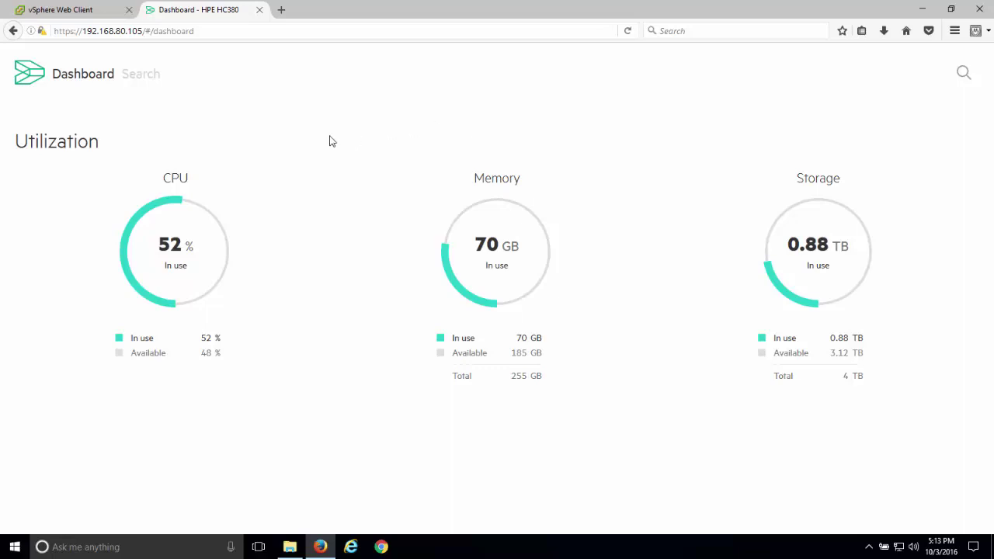
View the CPU utilization breakdown by virtual machine and return to the dashboard
click(172, 254)
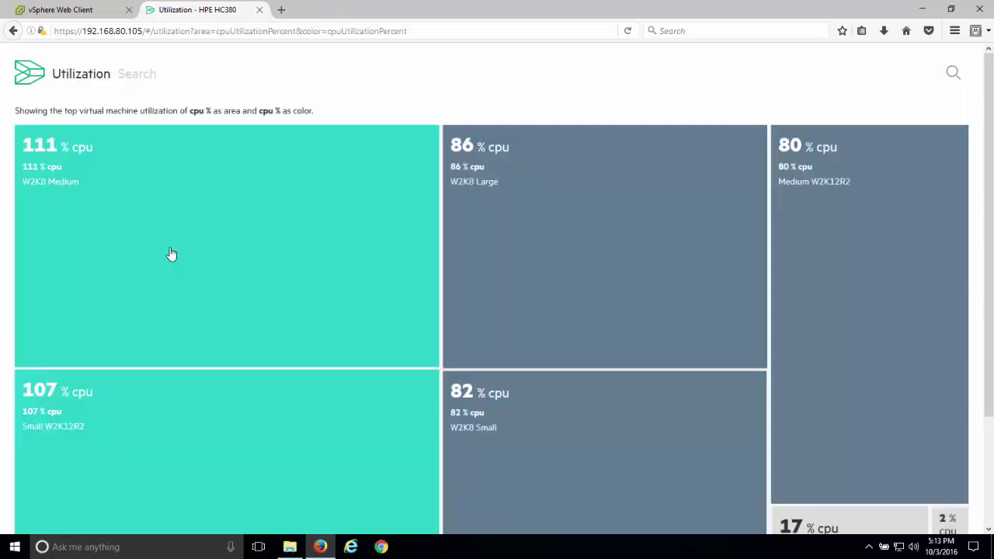
click(25, 78)
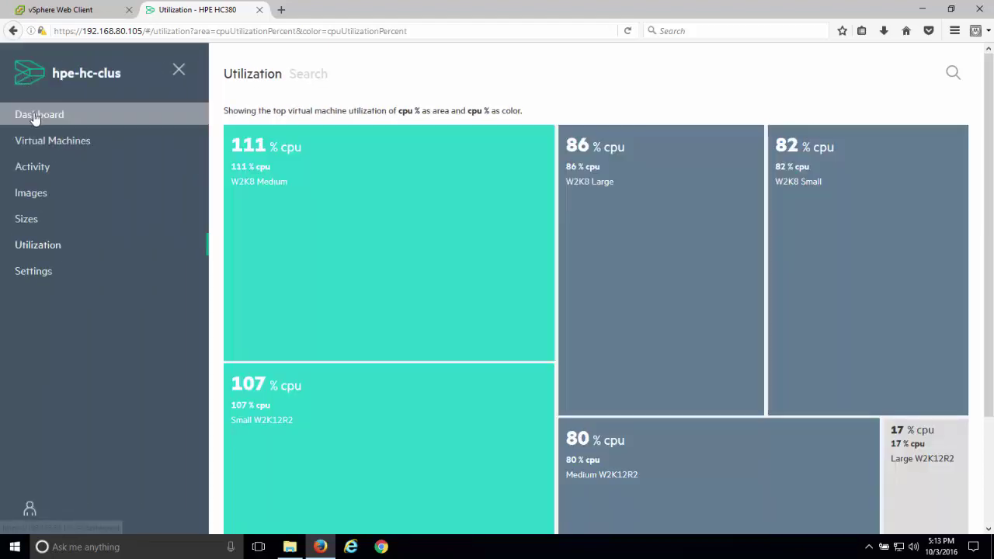
click(35, 117)
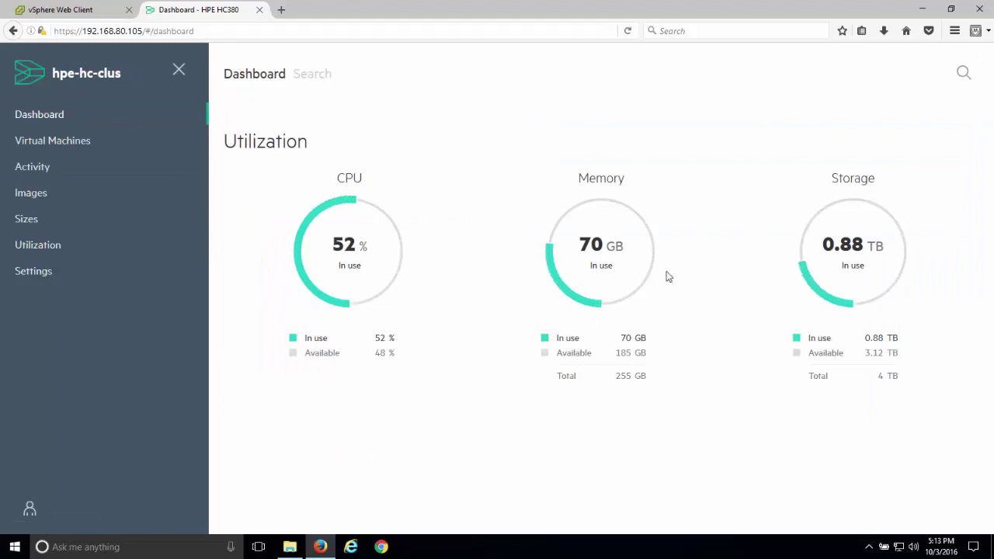
Search the dashboard for Large, view the Large W2K12R2 virtual machine's details, and return to the dashboard
click(963, 72)
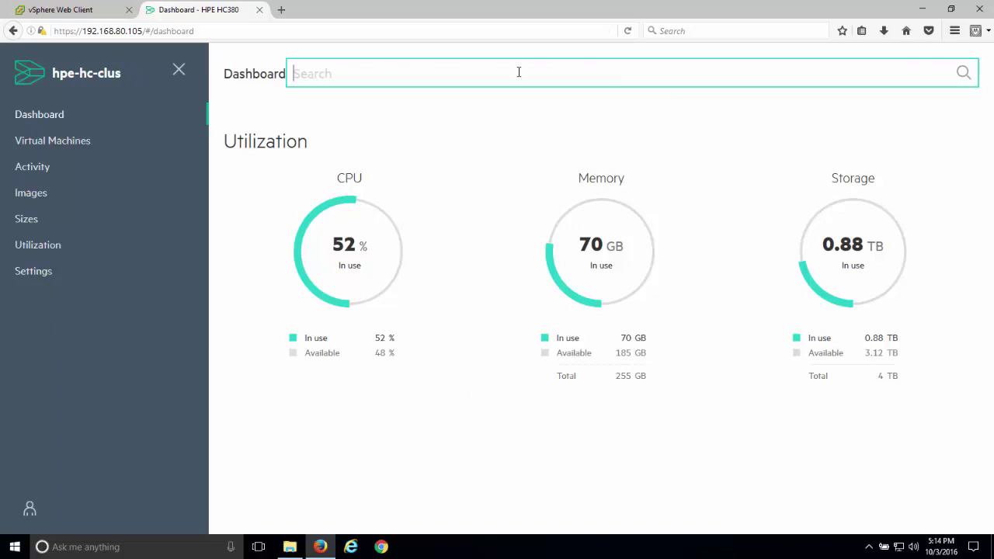
text(Large)
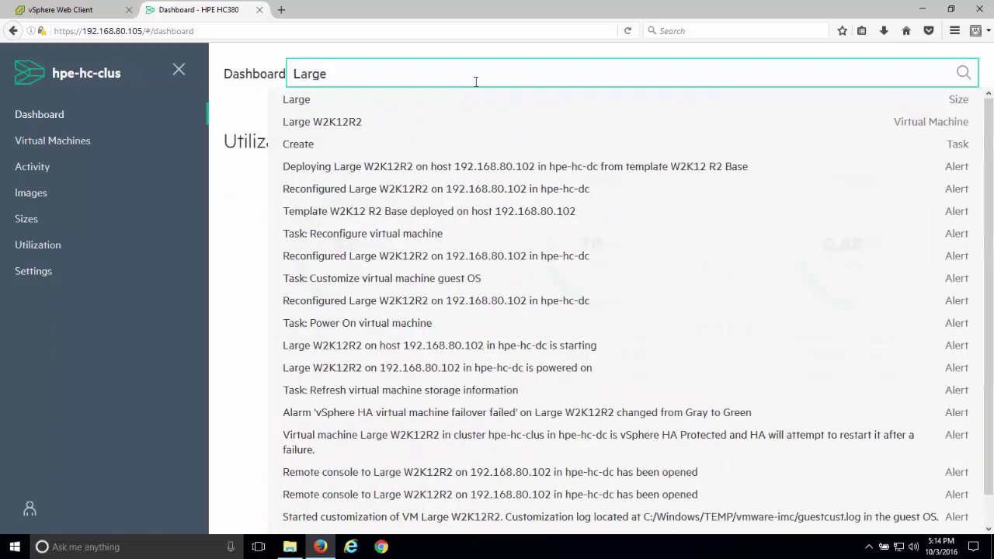
click(337, 122)
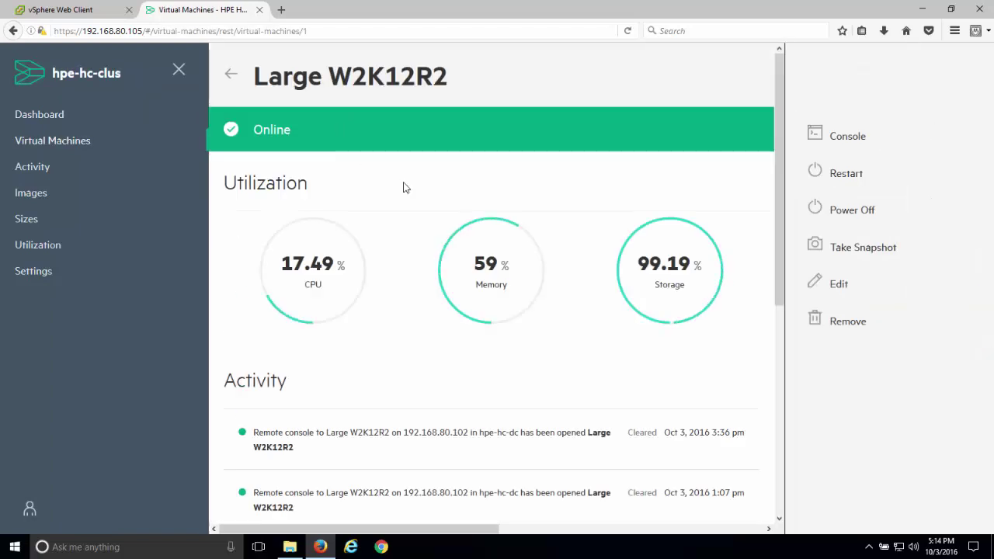
click(39, 114)
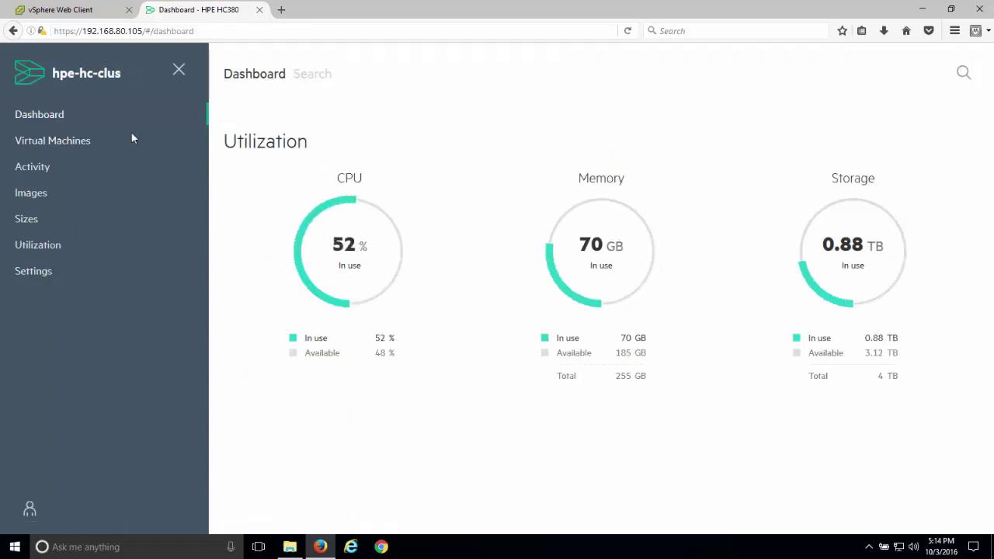
Filter the virtual machines list by Critical, Warning and Disabled status, and reset the filter to All
click(50, 143)
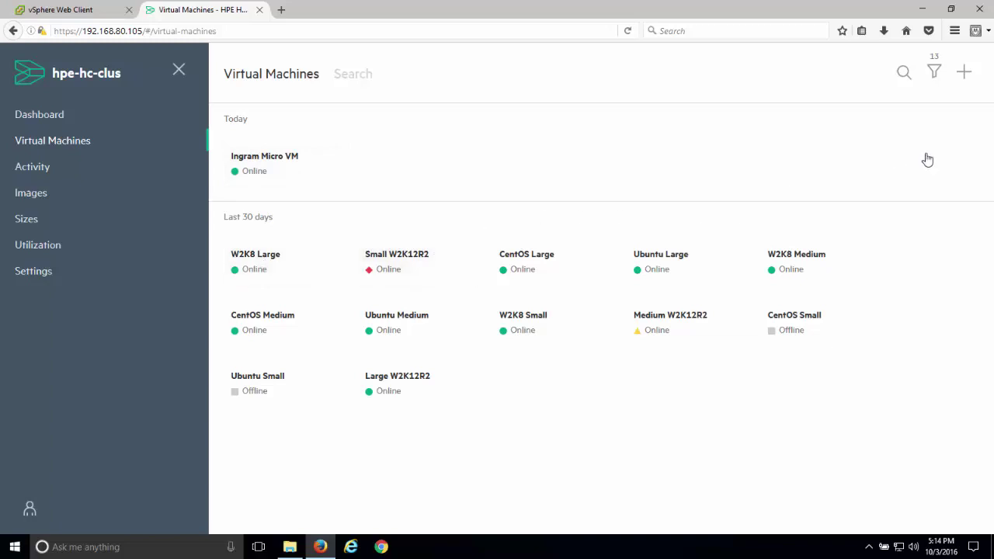
click(934, 75)
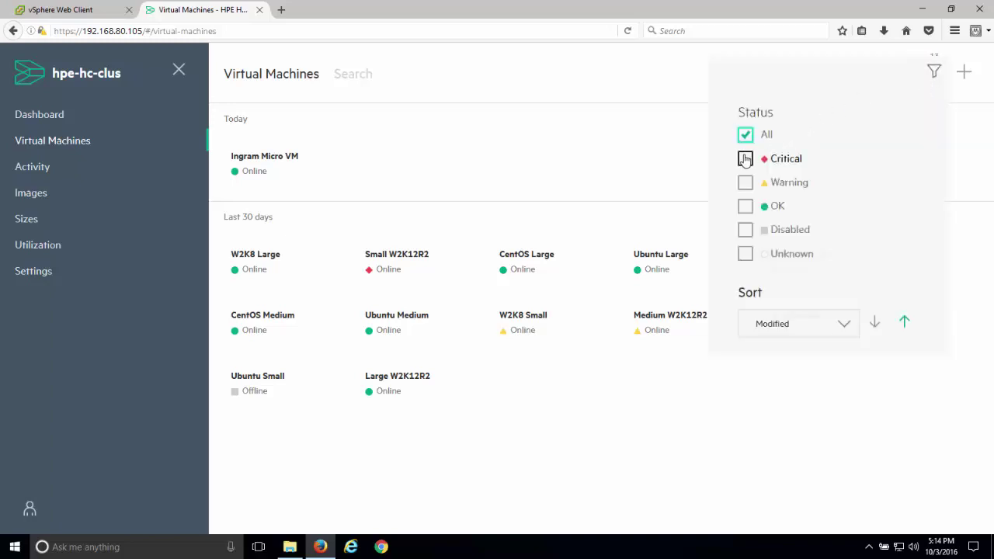
click(745, 159)
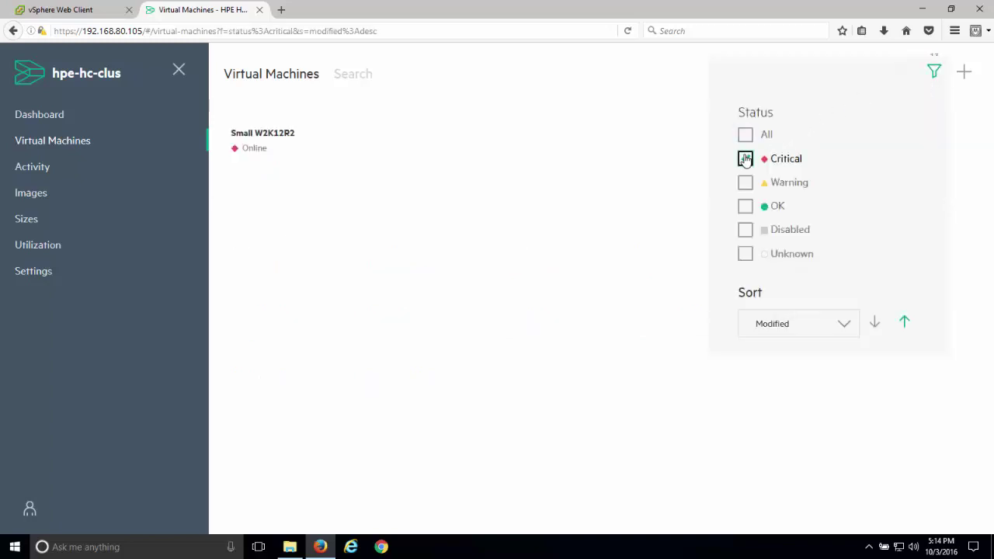
click(745, 182)
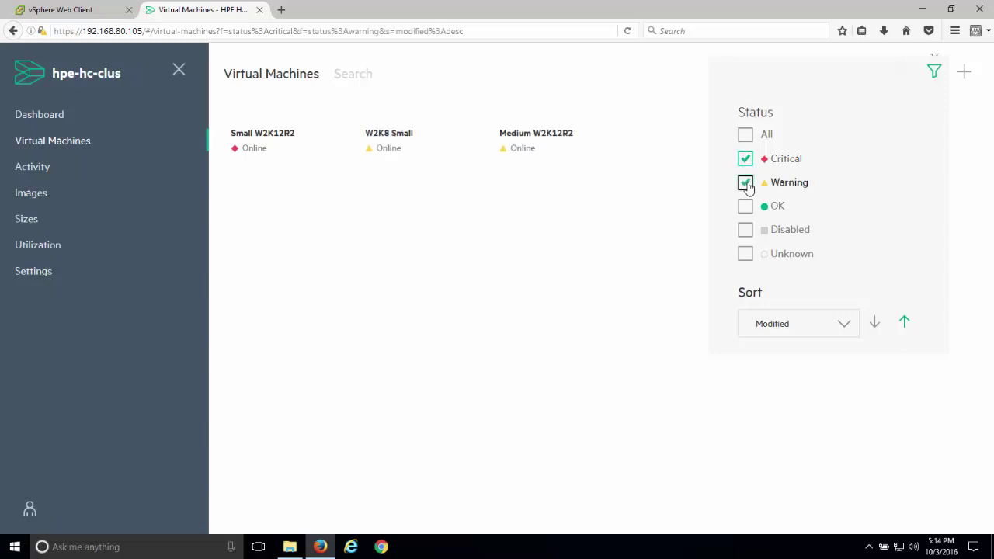
click(745, 230)
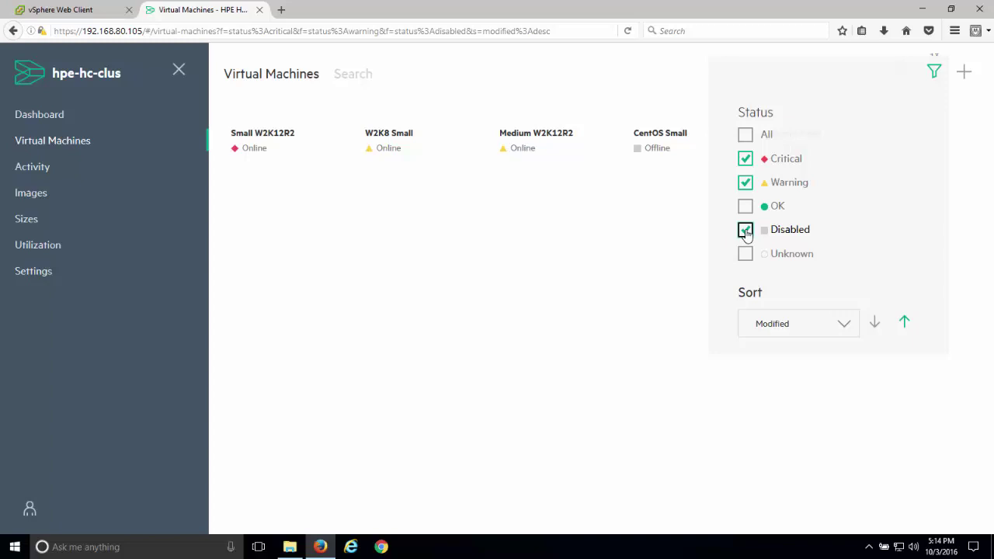
click(745, 134)
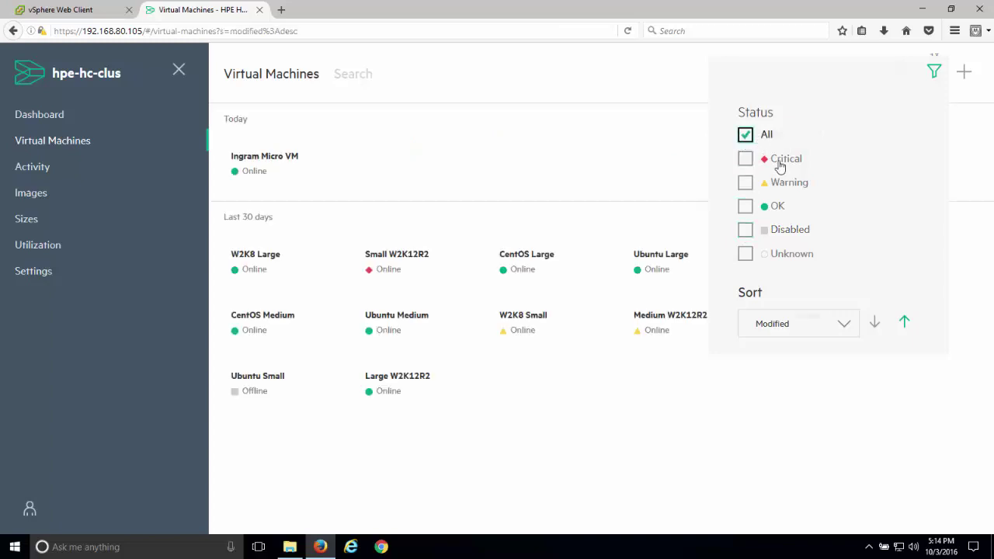
Sort the virtual machines by CPU utilization and by Name, and return the sorting to Modified
click(845, 330)
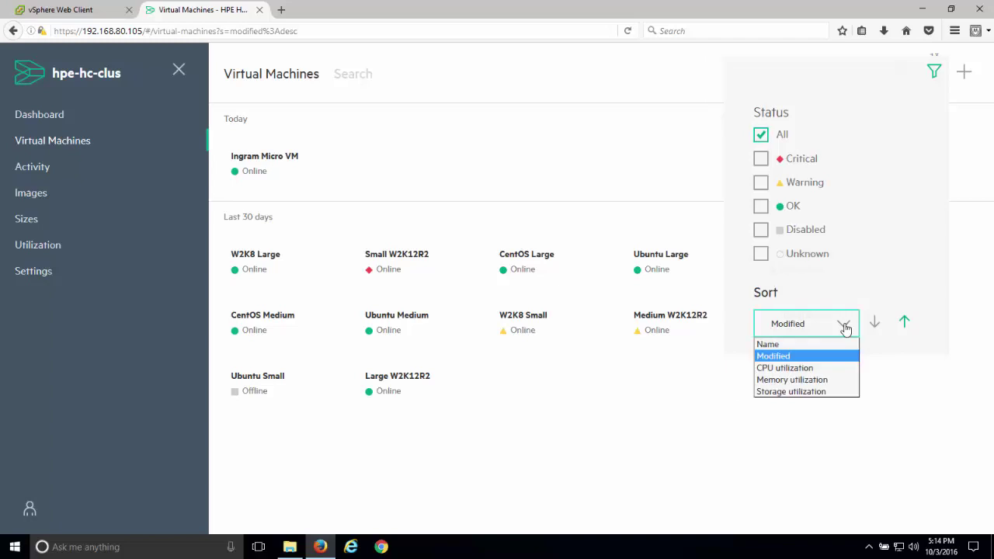
click(807, 370)
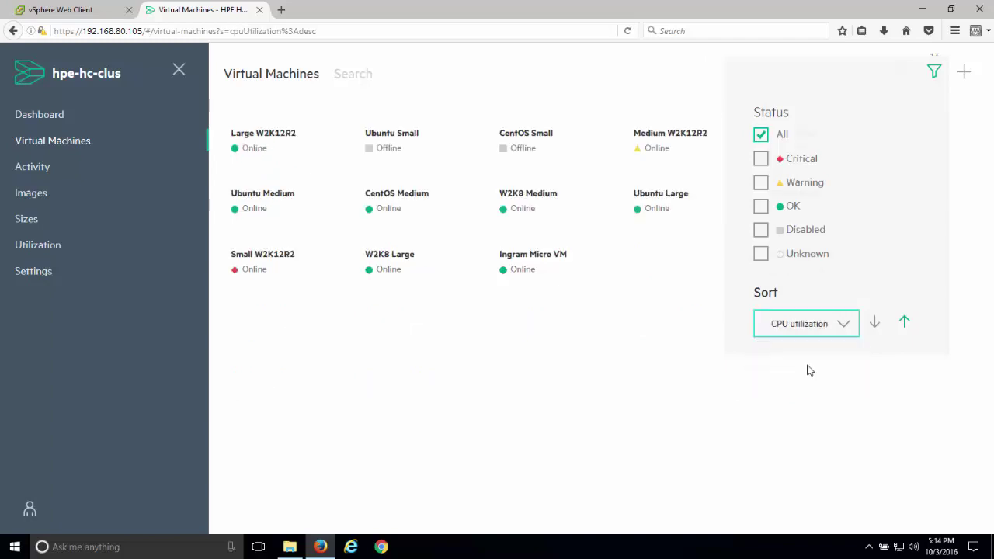
click(844, 320)
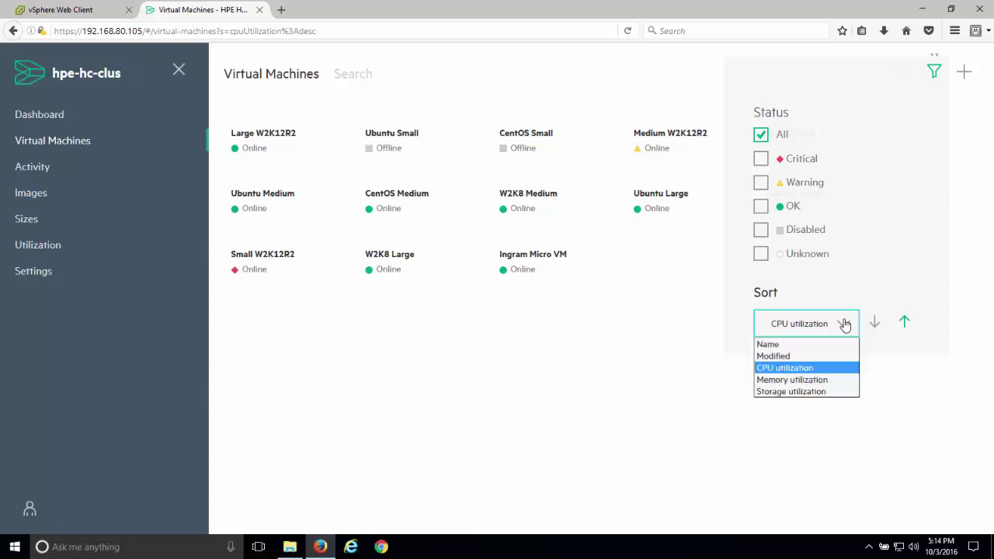
click(782, 344)
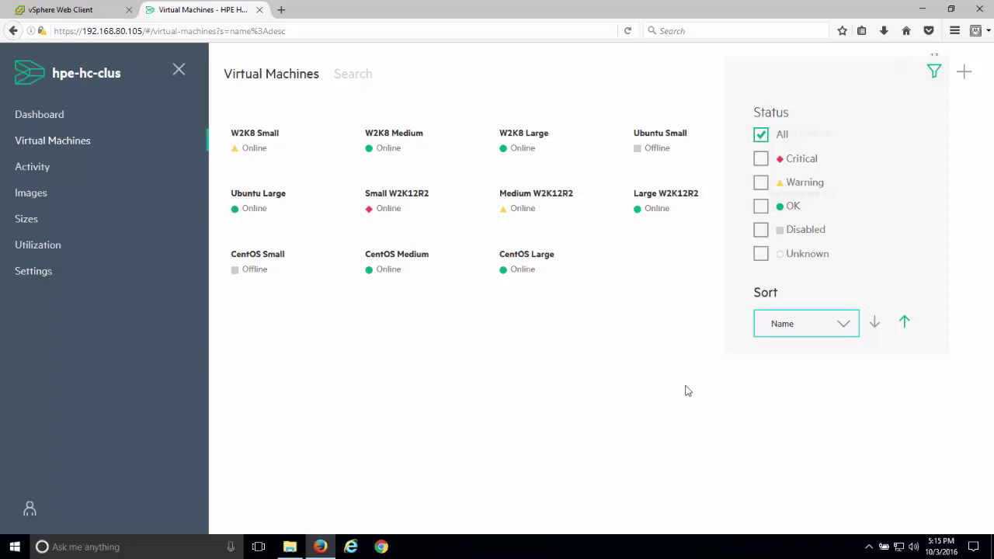
click(843, 325)
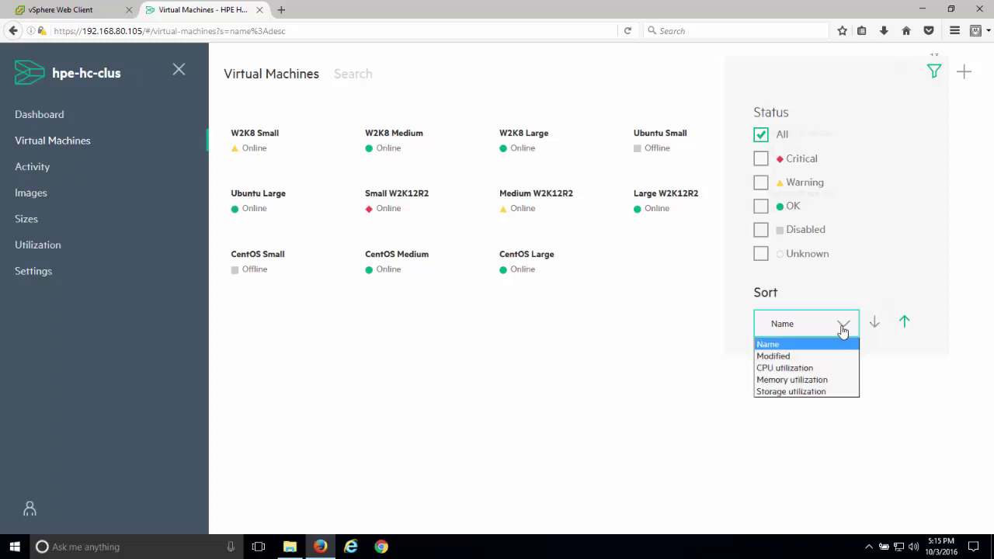
click(804, 356)
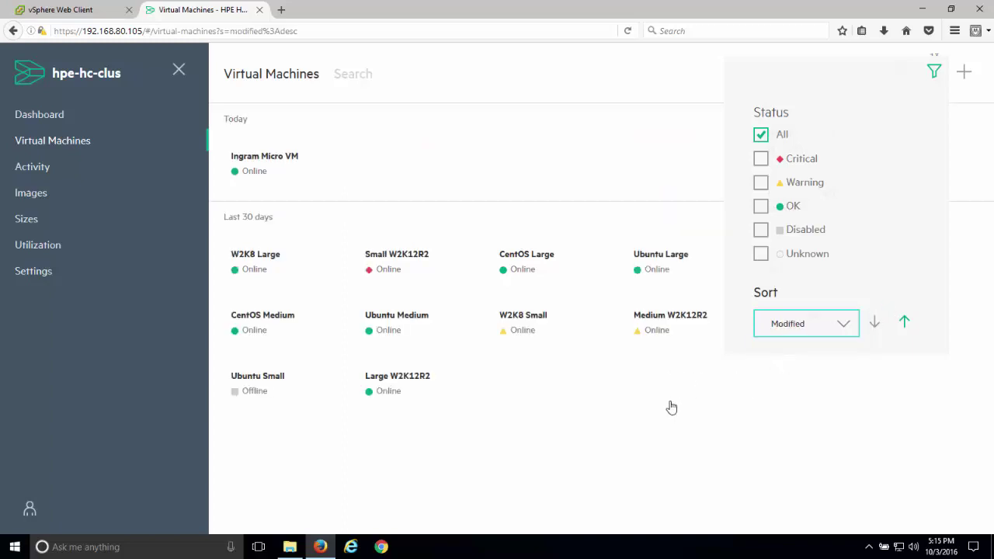
Create a Medium virtual machine named New Solution Center VM from the Ubuntu image and return to the virtual machines list
click(962, 72)
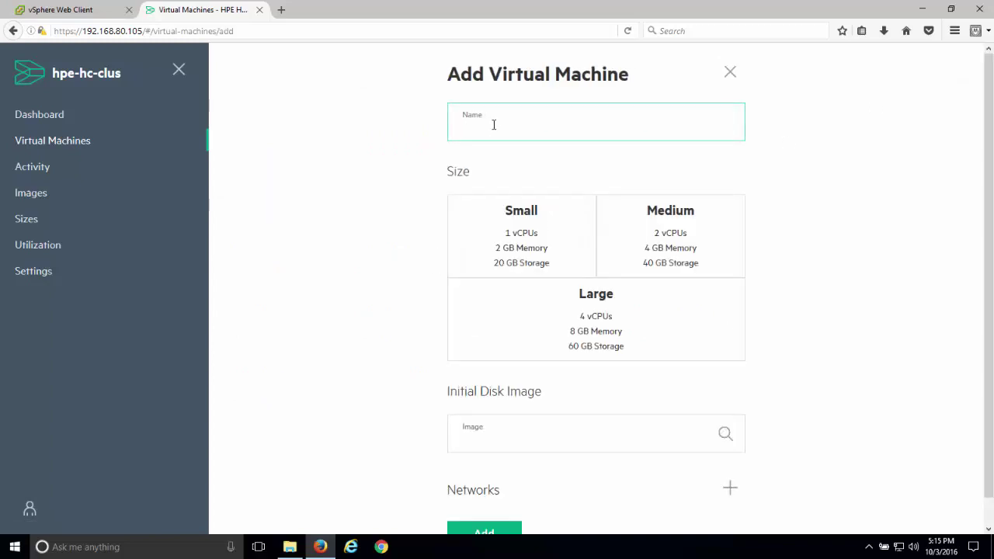
text(M)
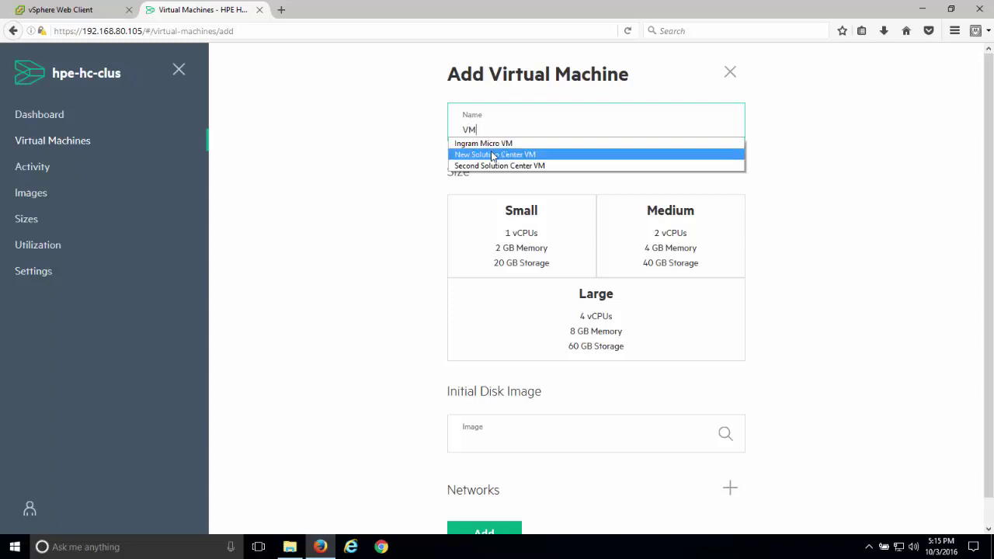
click(490, 154)
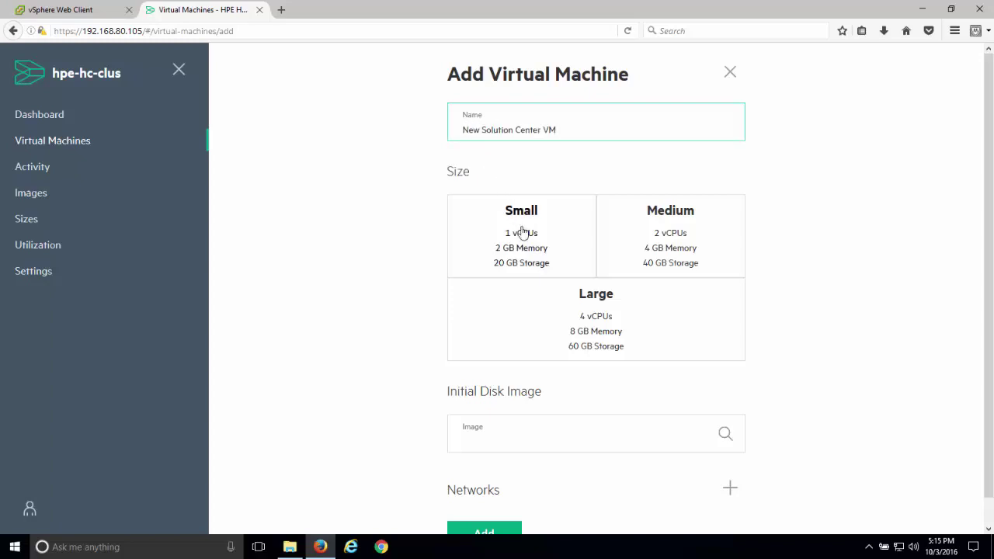
click(656, 248)
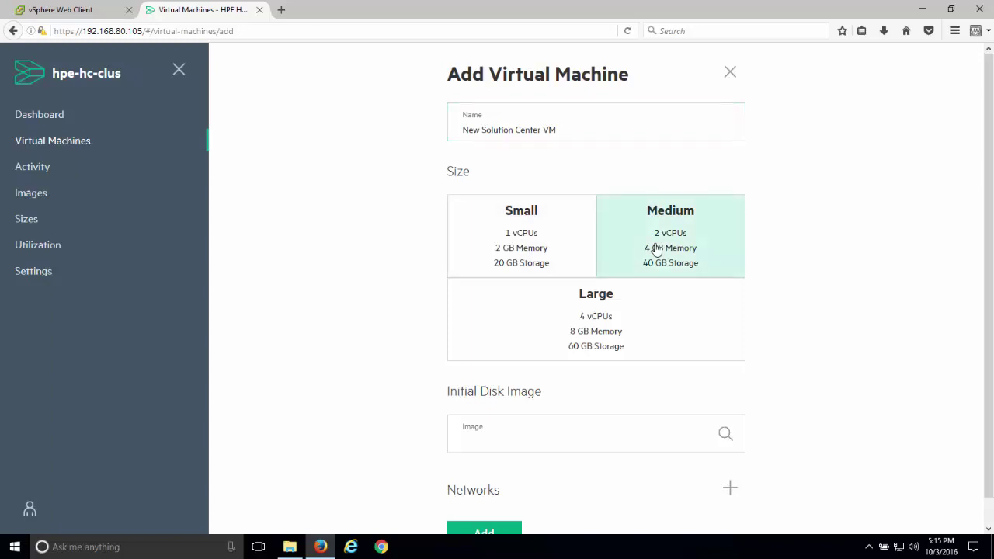
click(726, 439)
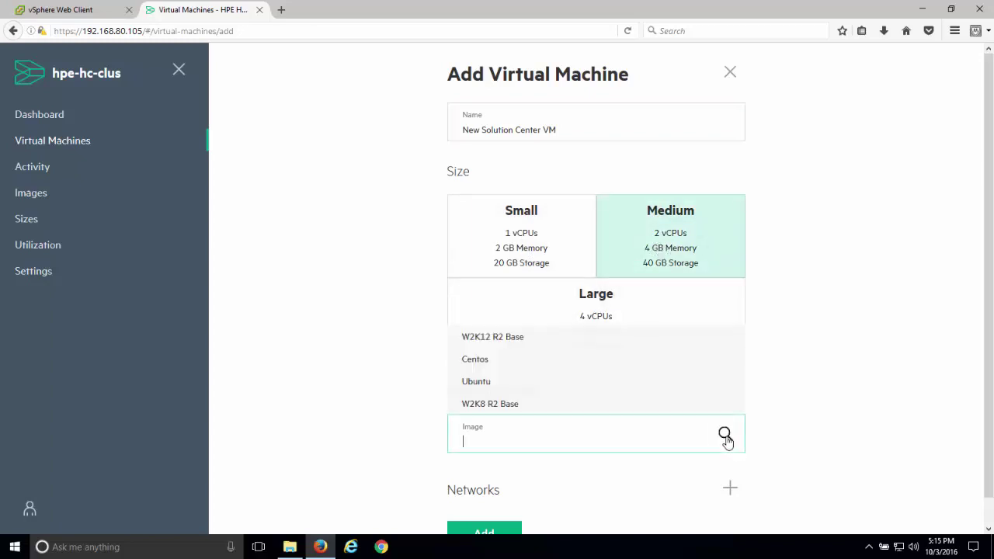
click(476, 382)
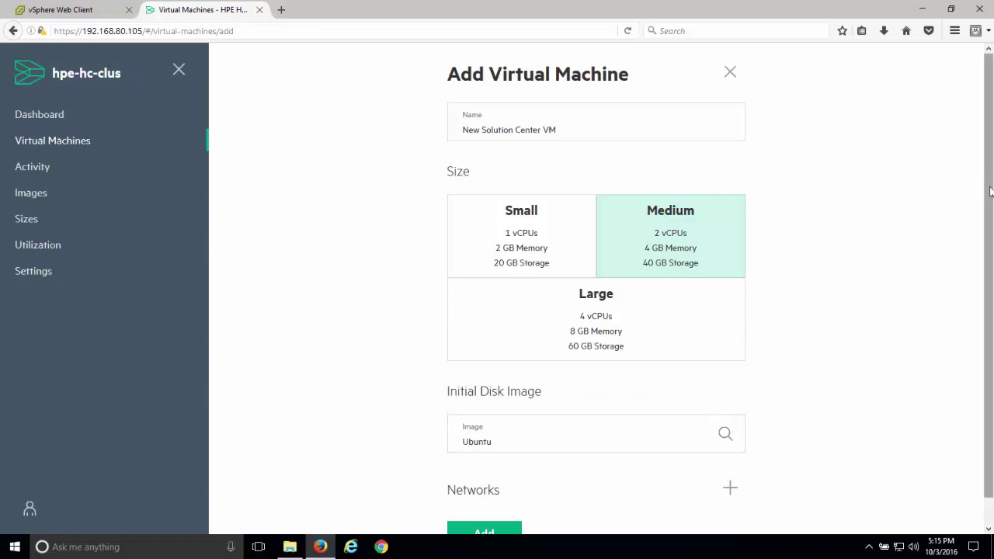
scroll(954, 282, down, 1)
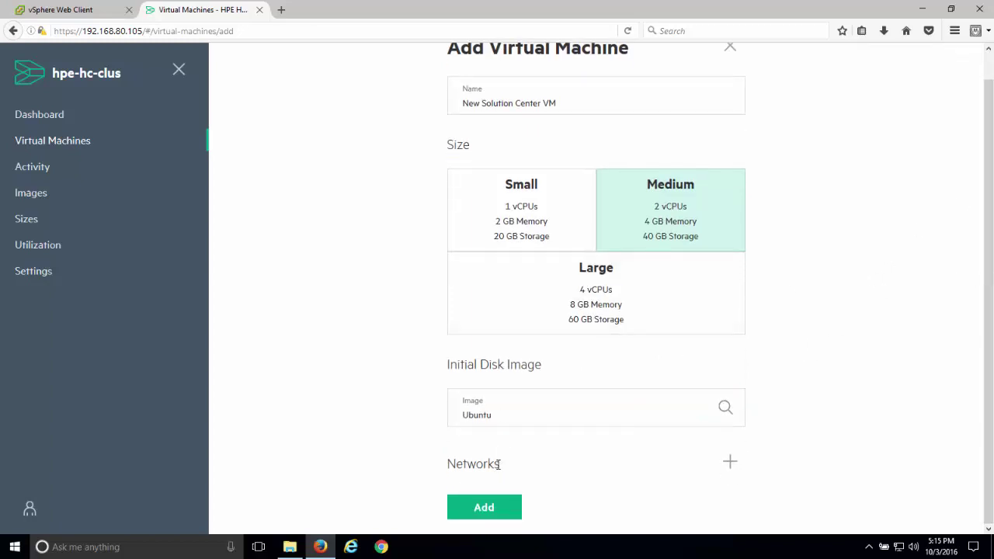
click(492, 508)
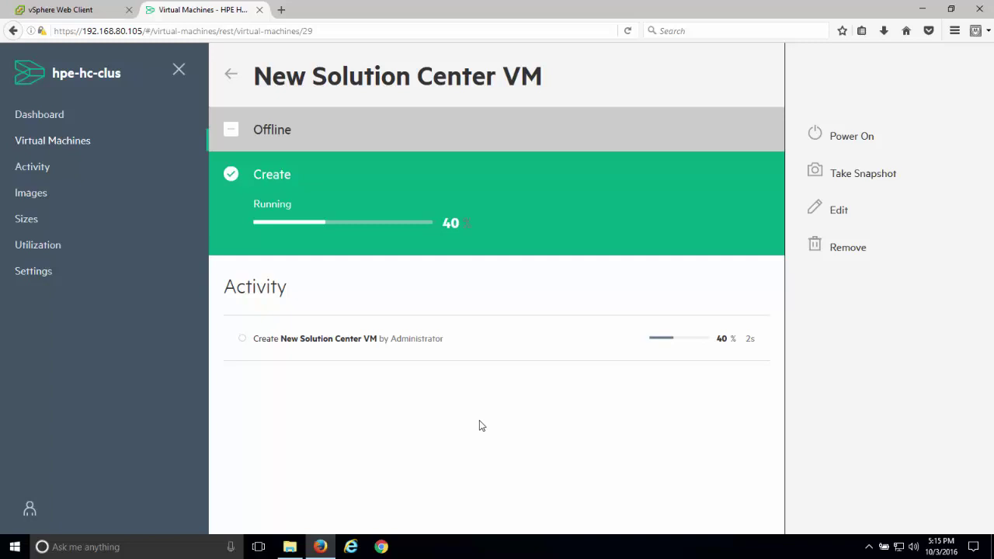
click(73, 141)
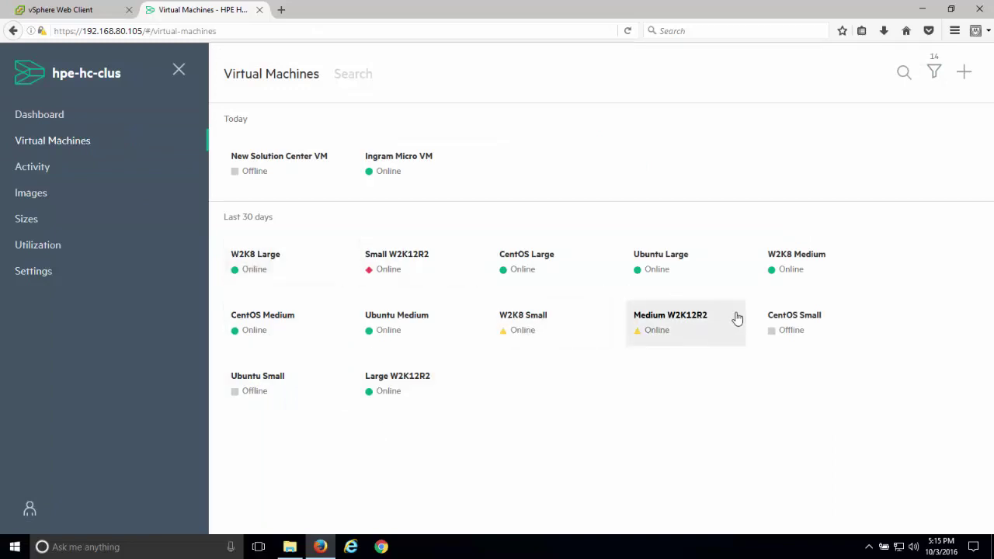
Open the W2K8 Medium virtual machine's remote console, close it, and return to the virtual machines list
click(776, 260)
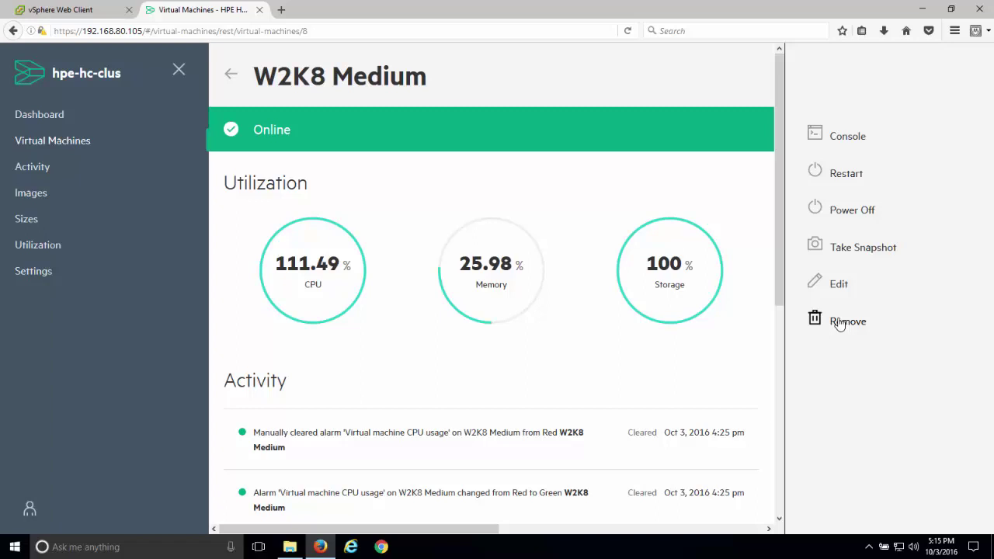
click(847, 139)
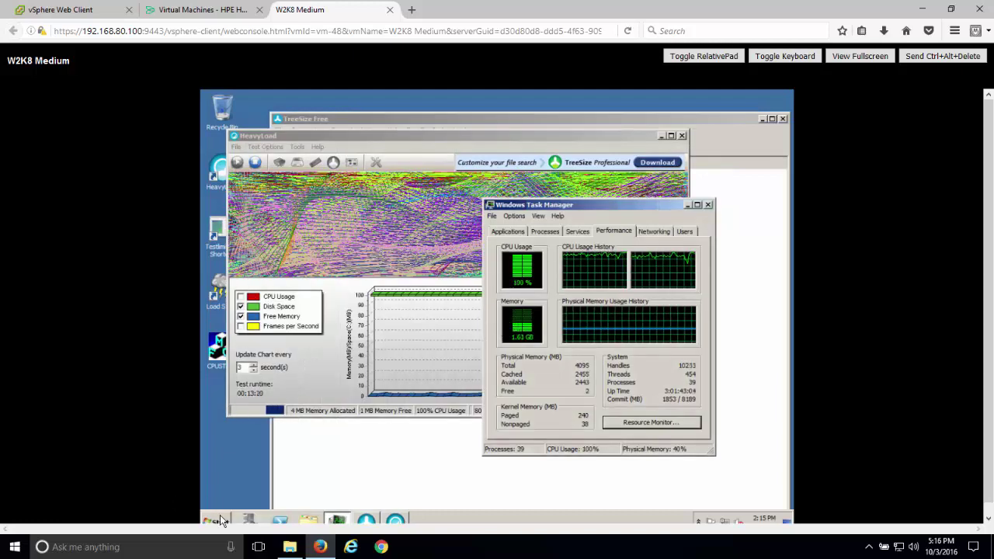
click(219, 517)
click(220, 519)
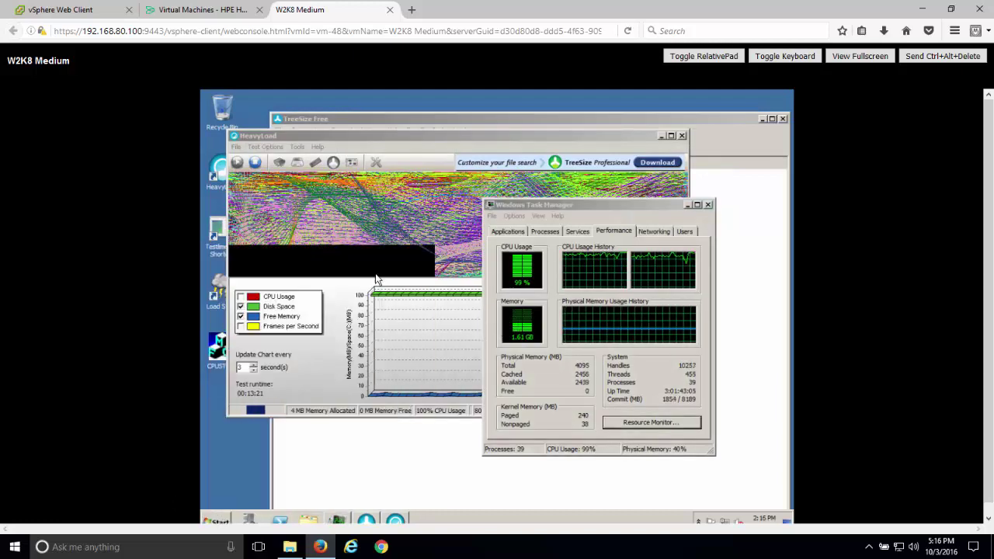
click(390, 10)
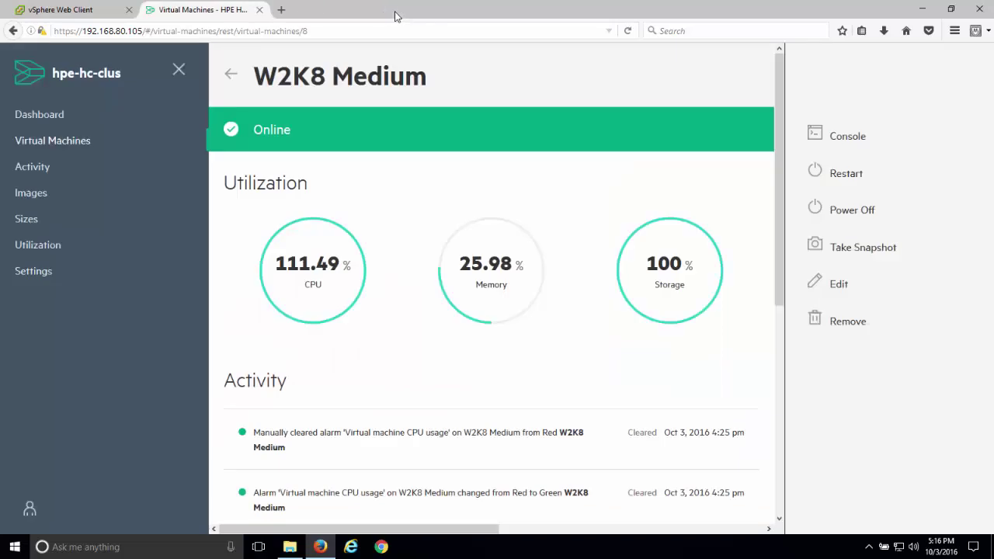
click(71, 140)
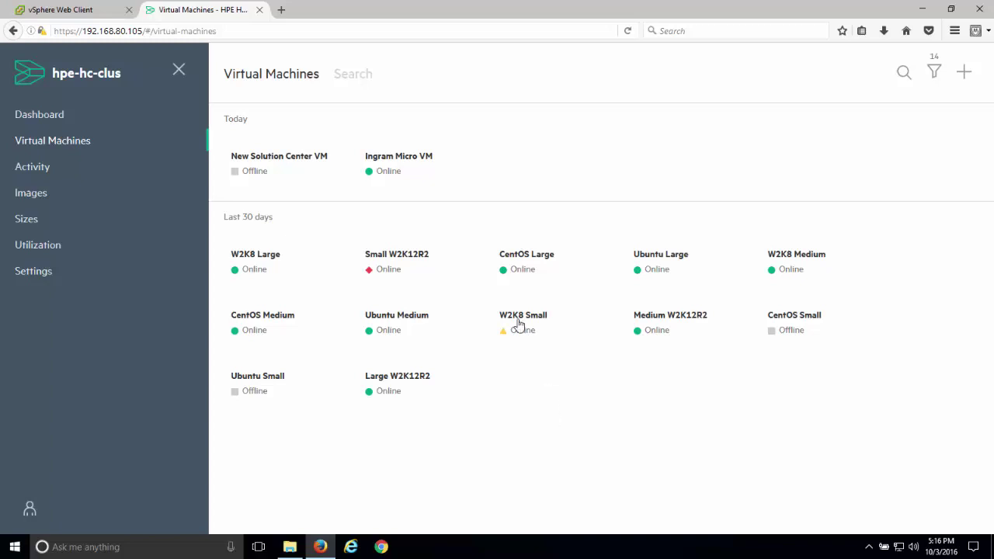
Filter the activity log to the Tasks category, check the task progress, and reset the category filter to All
click(31, 167)
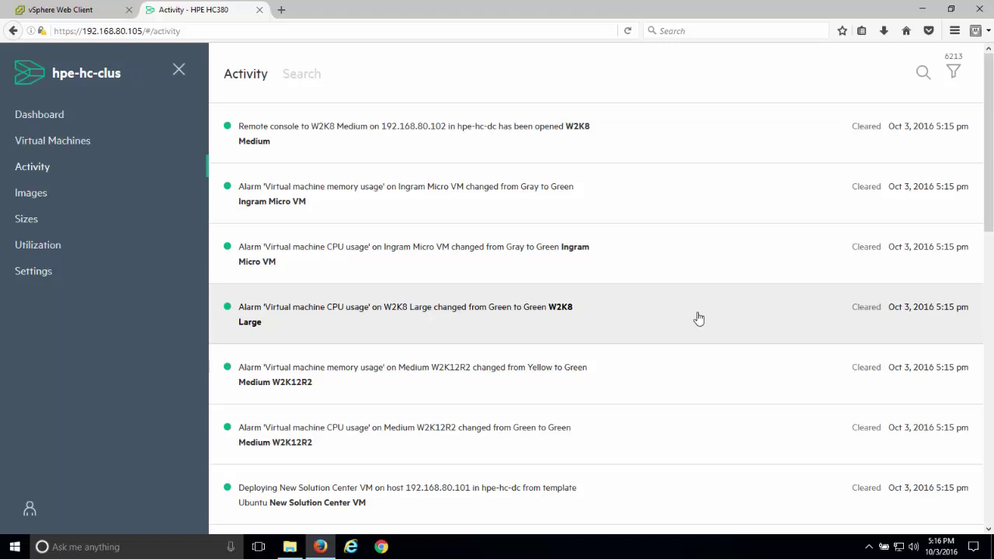
click(953, 71)
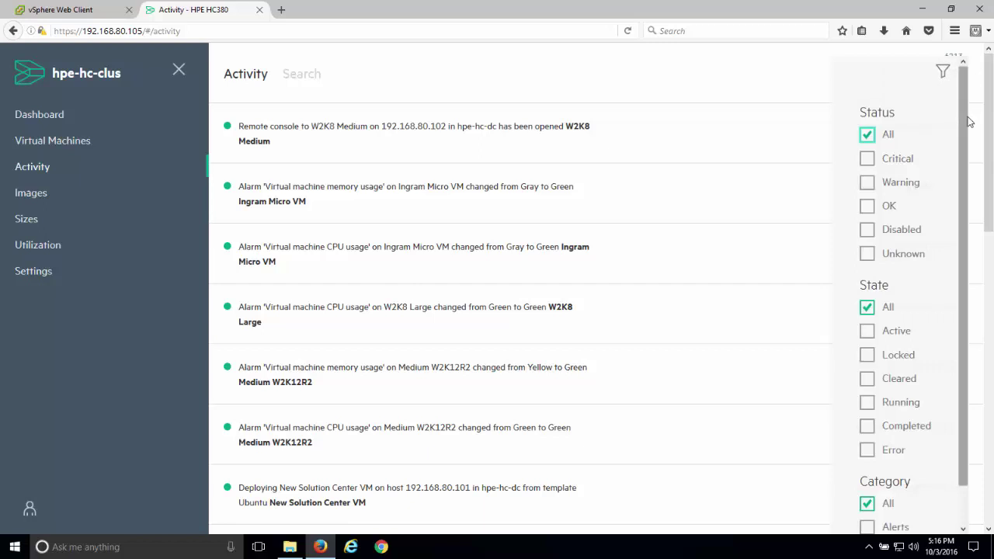
scroll(967, 147, down, 2)
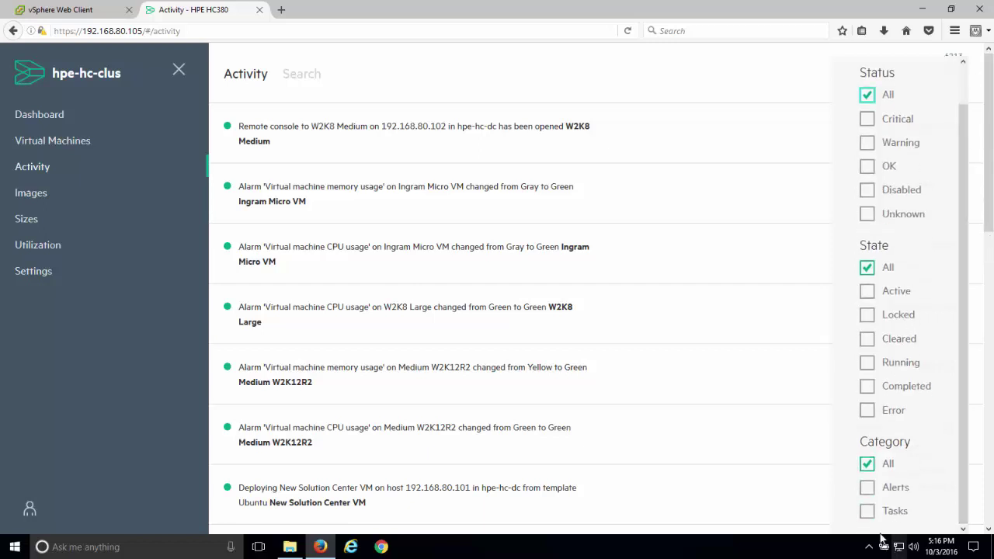
click(866, 511)
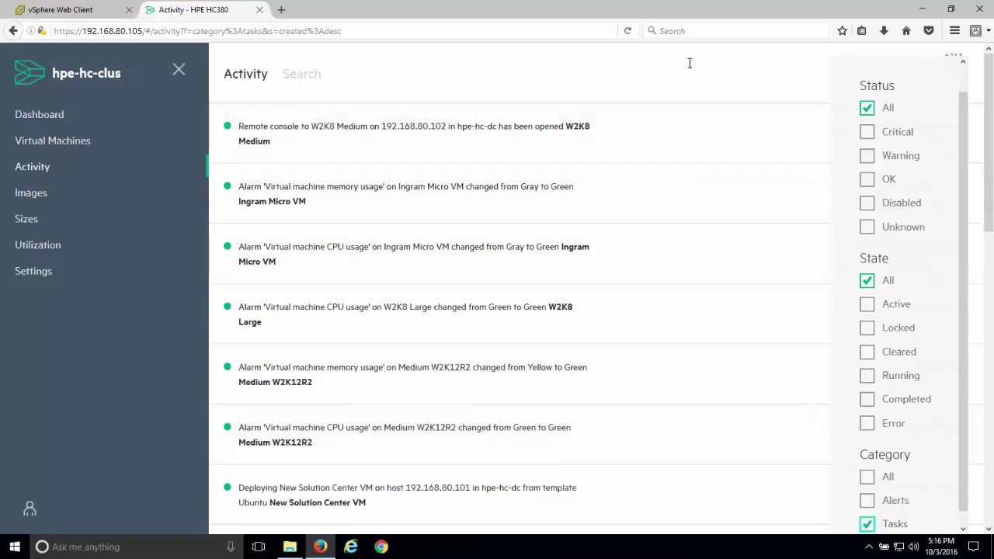
click(688, 63)
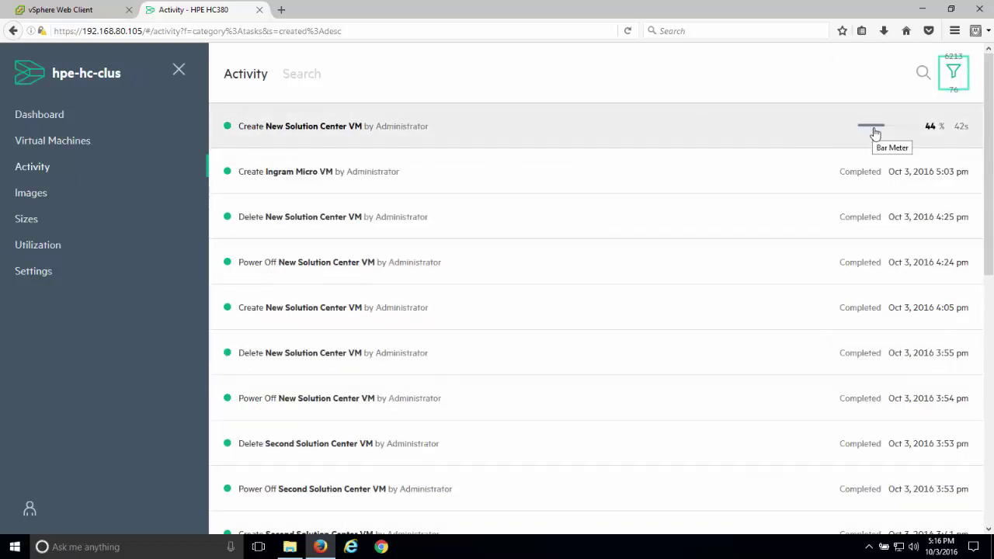
click(949, 81)
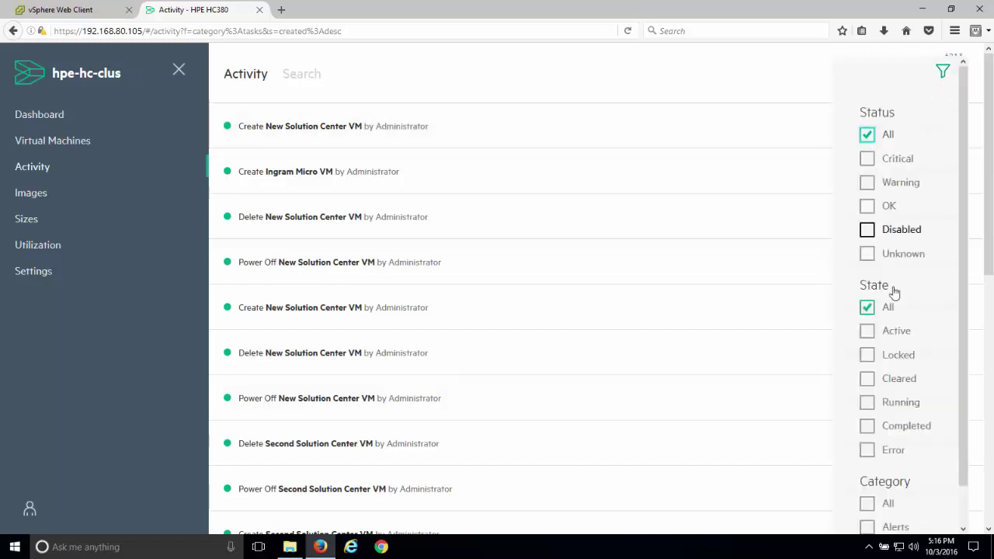
click(867, 503)
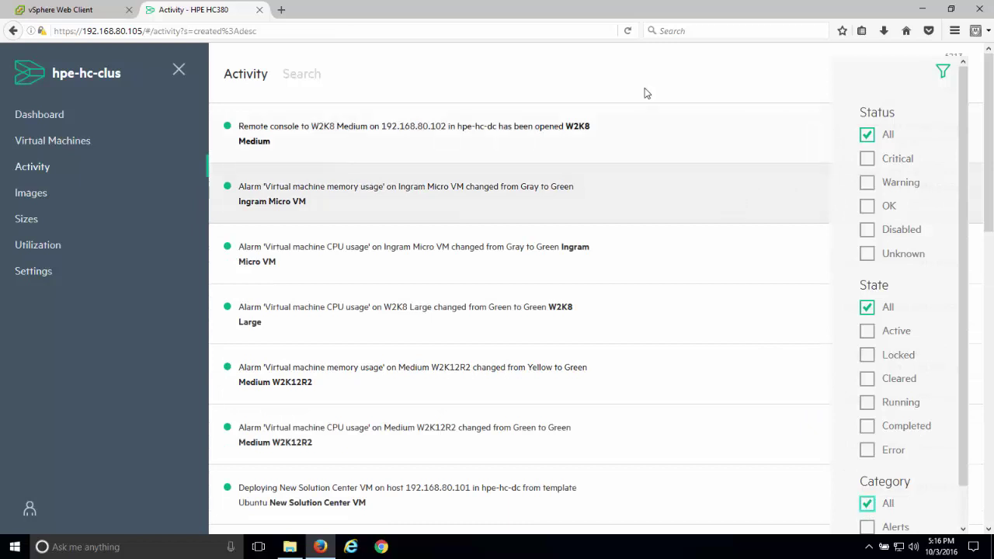
click(644, 81)
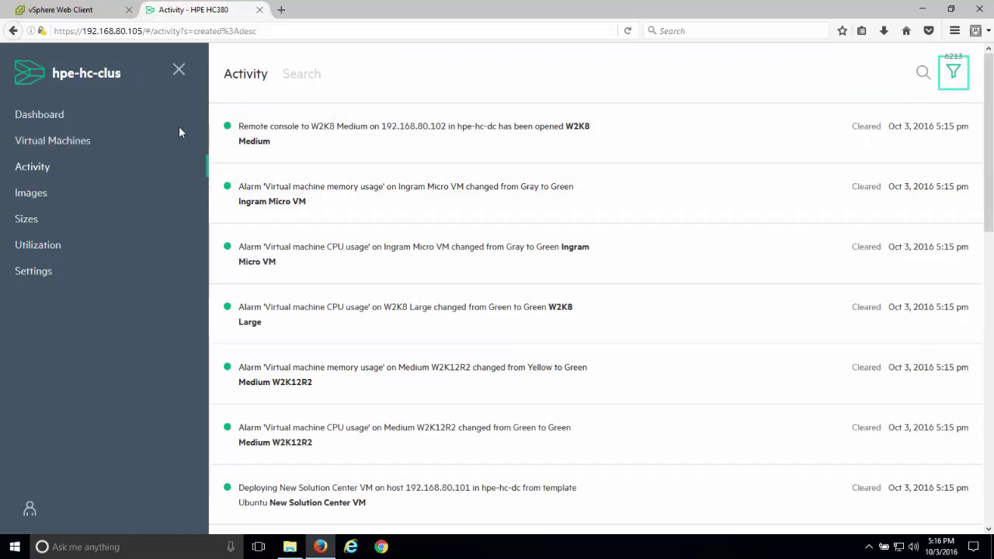
View the available images and compare them with the templates in the vSphere Web Client's inventory, returning to the HPE HC380 images page
click(32, 196)
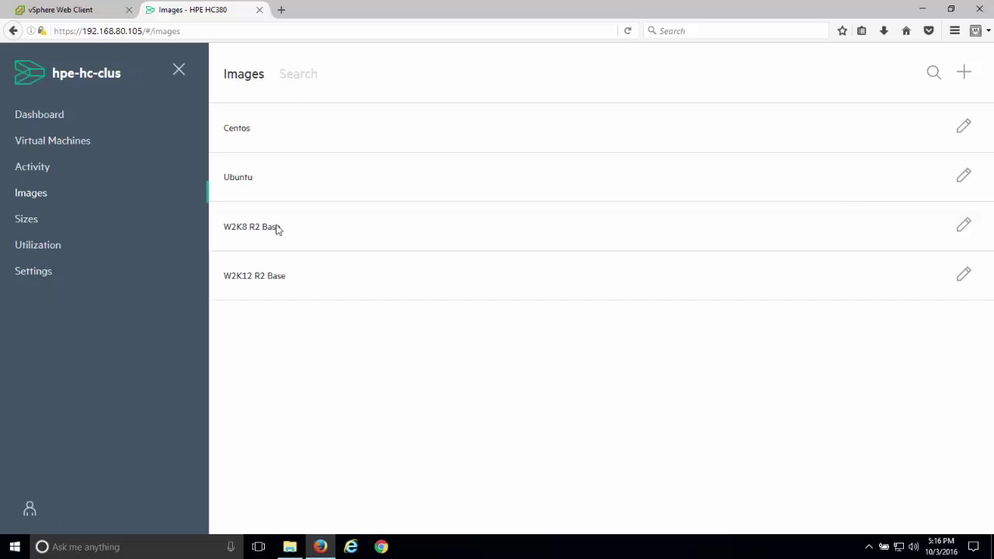
click(53, 10)
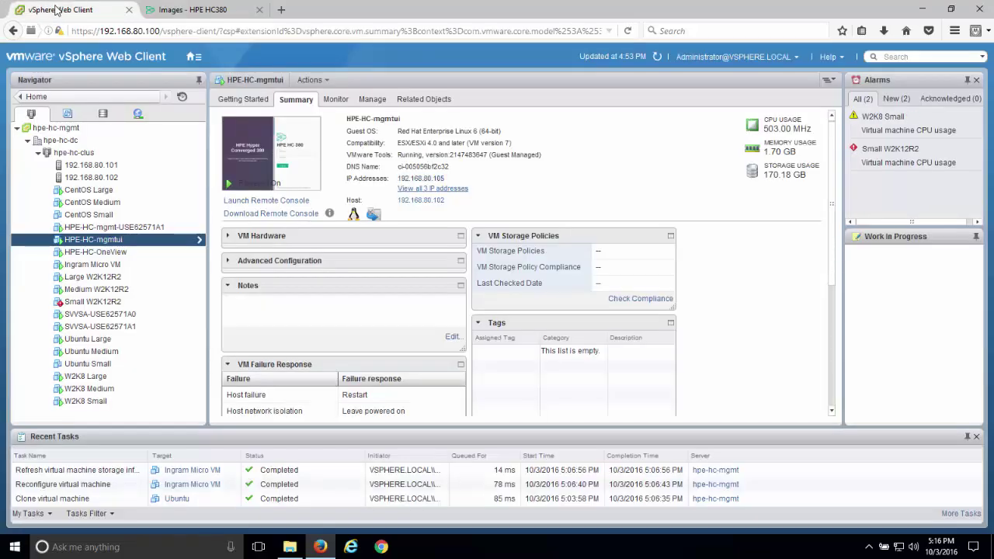
click(67, 114)
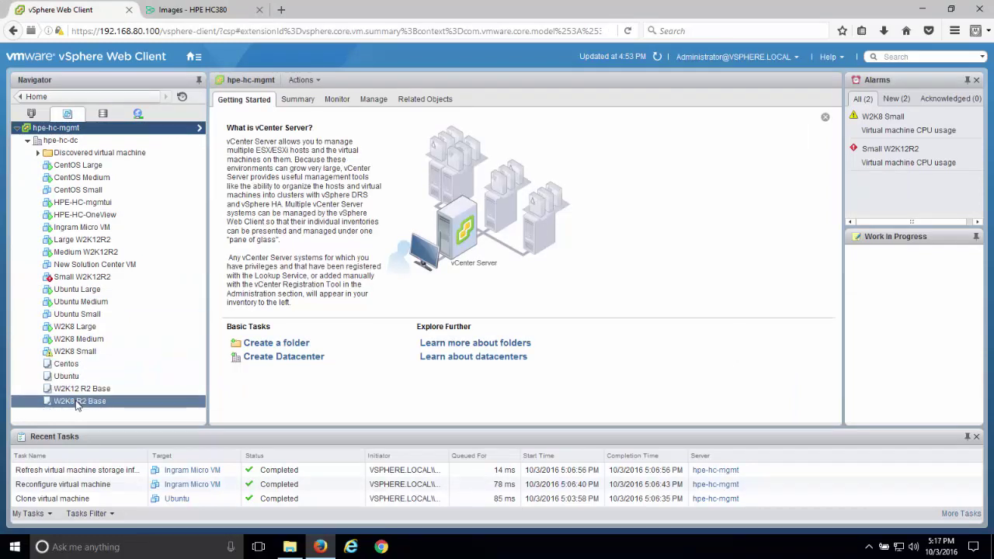
click(169, 11)
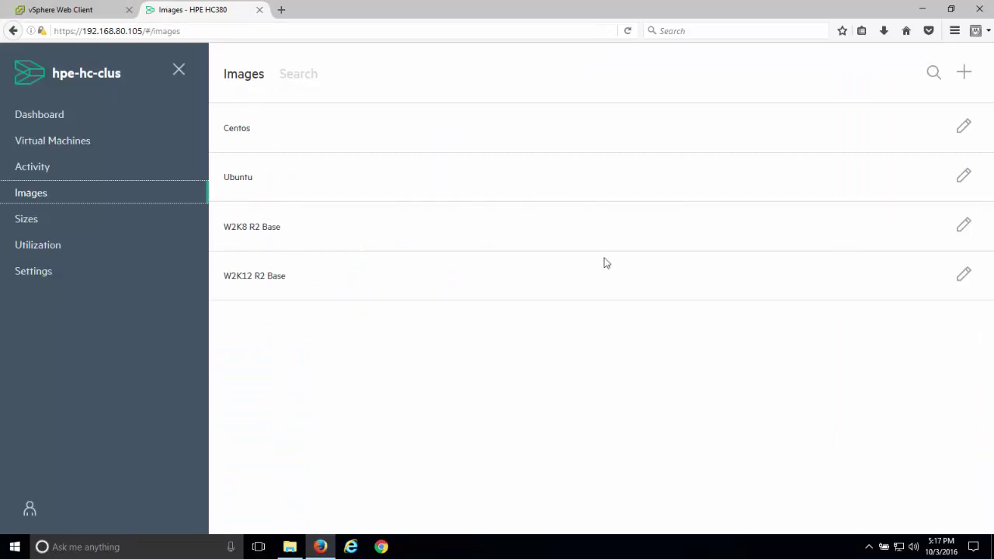
Open the Add Image form, browse the image files in the OVA & ISO folder, and cancel the file selection
click(963, 73)
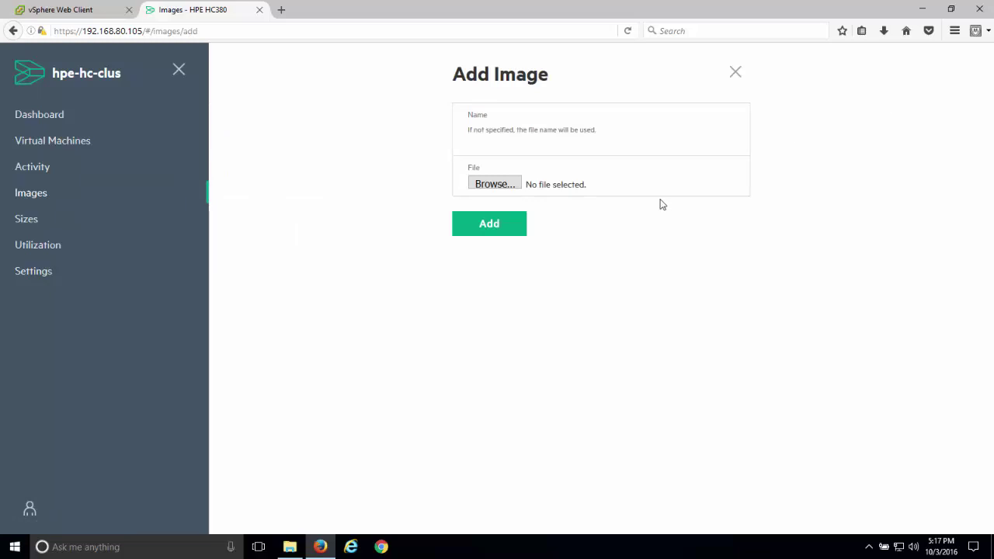
click(495, 184)
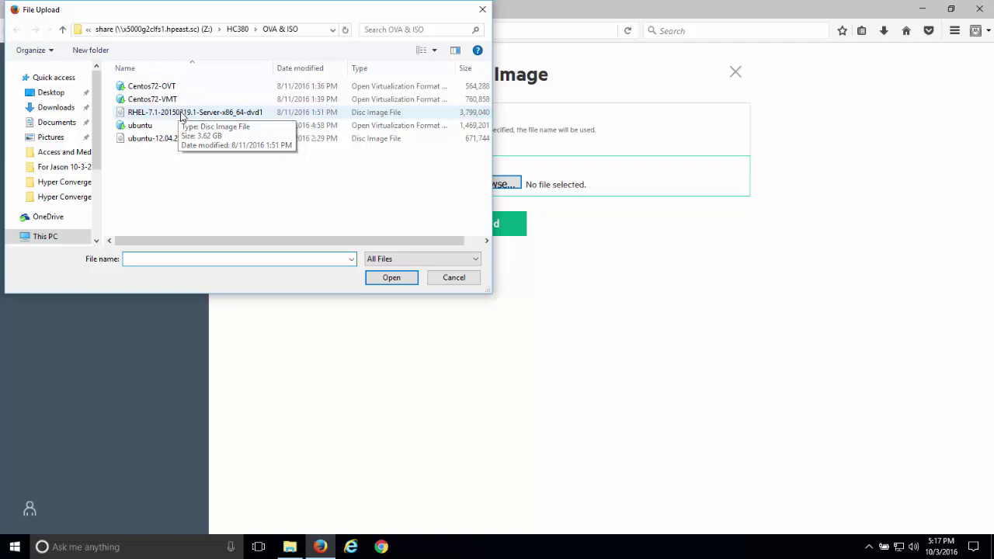
click(457, 278)
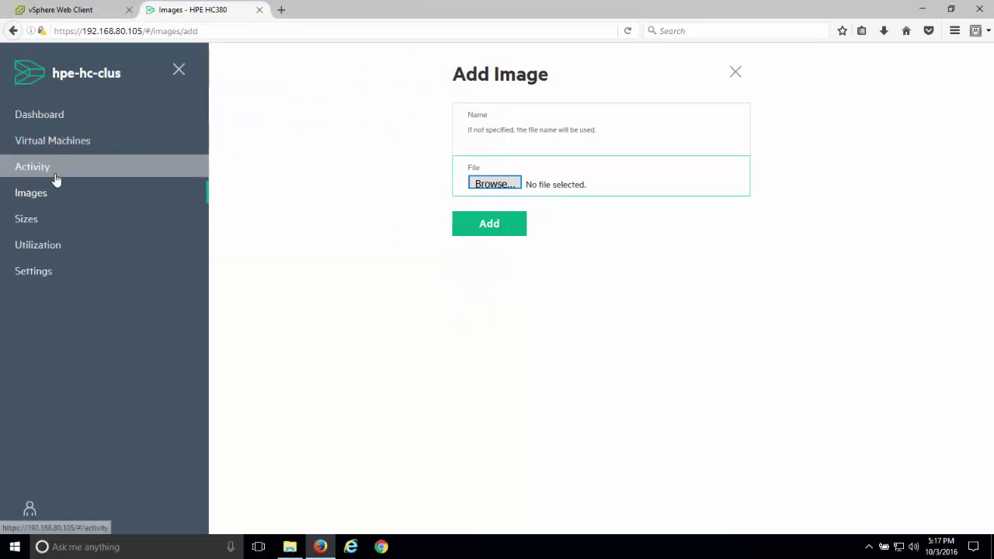
Add a virtual machine size named Ingram Micro Solution Center with 4 vCPUs, 10 GB memory and 100 GB disk space
click(33, 221)
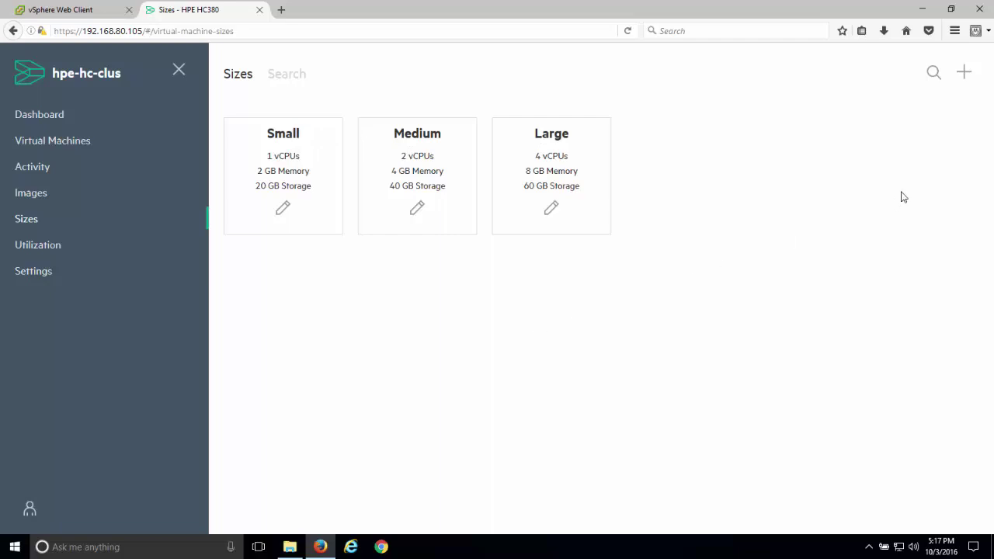
click(963, 72)
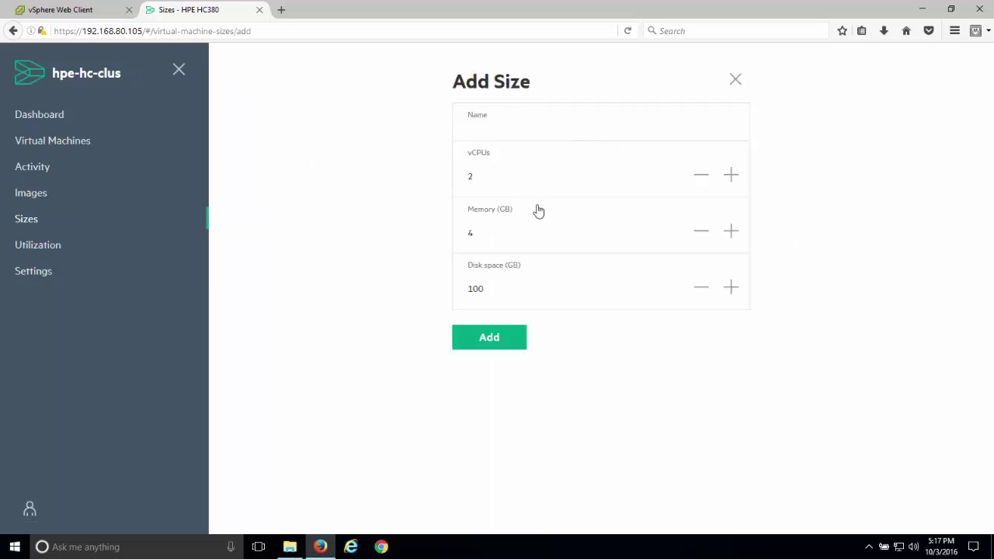
click(479, 128)
text(In)
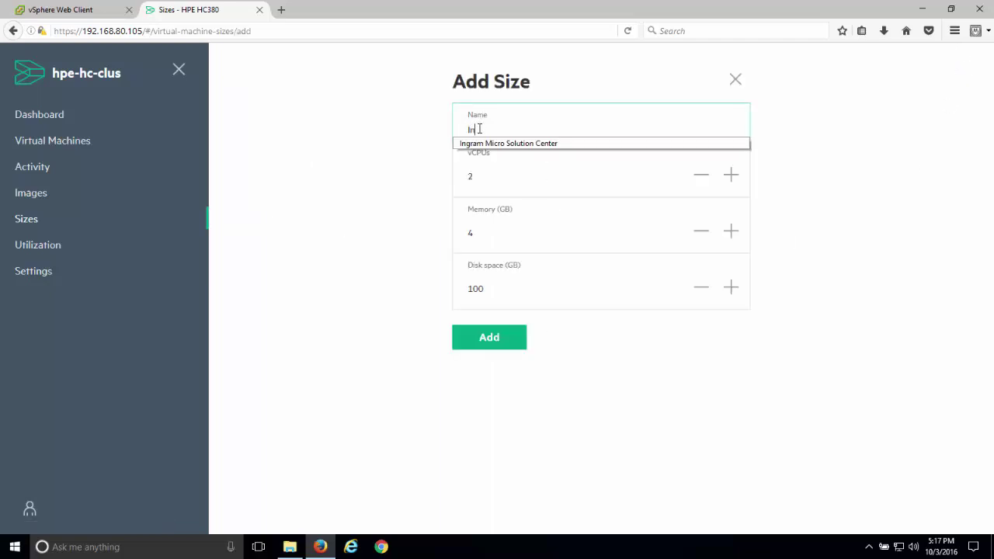
click(492, 143)
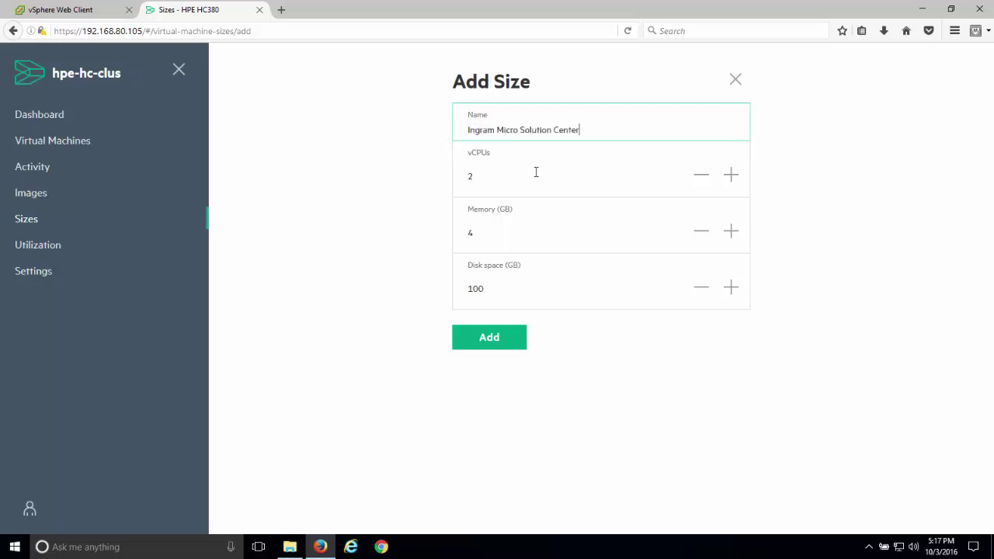
click(729, 177)
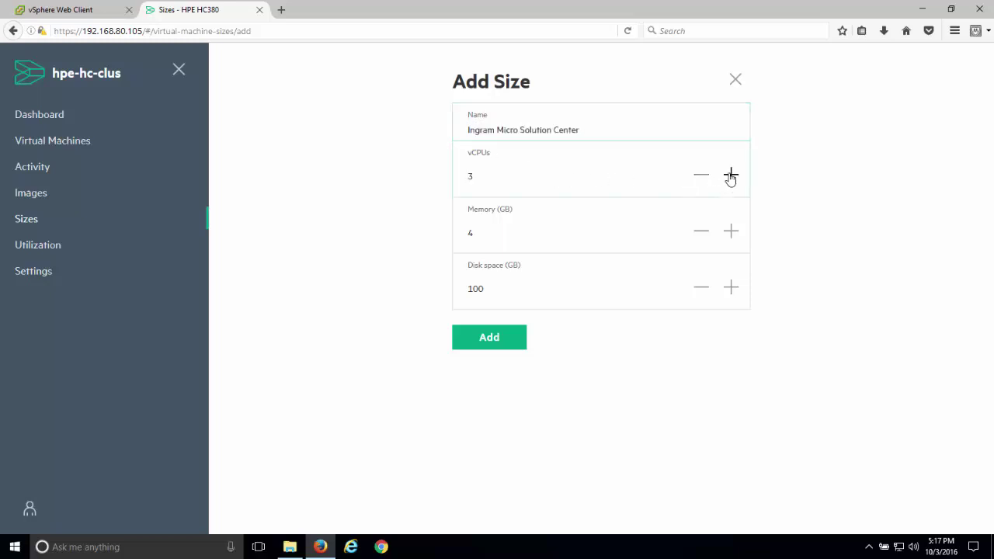
click(730, 177)
click(731, 232)
click(731, 231)
click(730, 231)
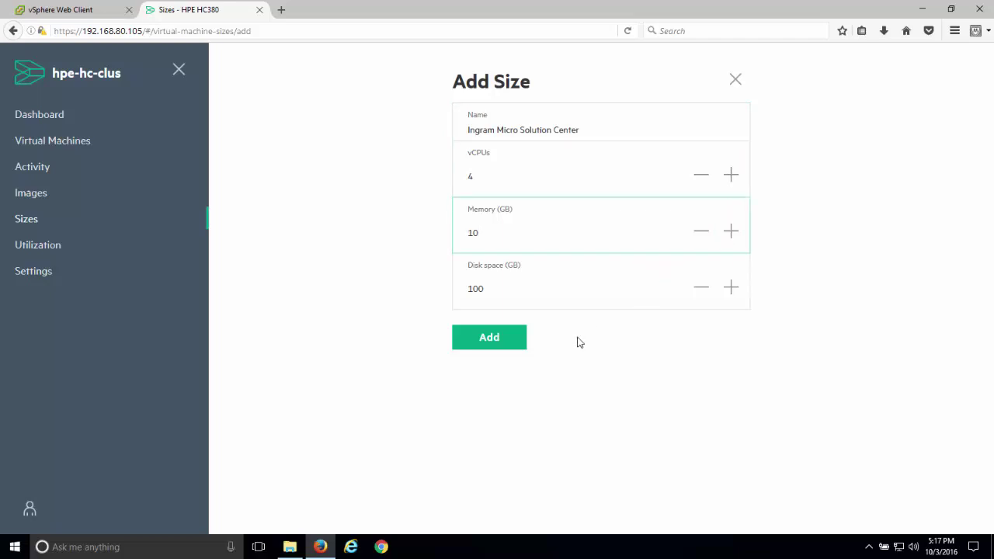
click(503, 345)
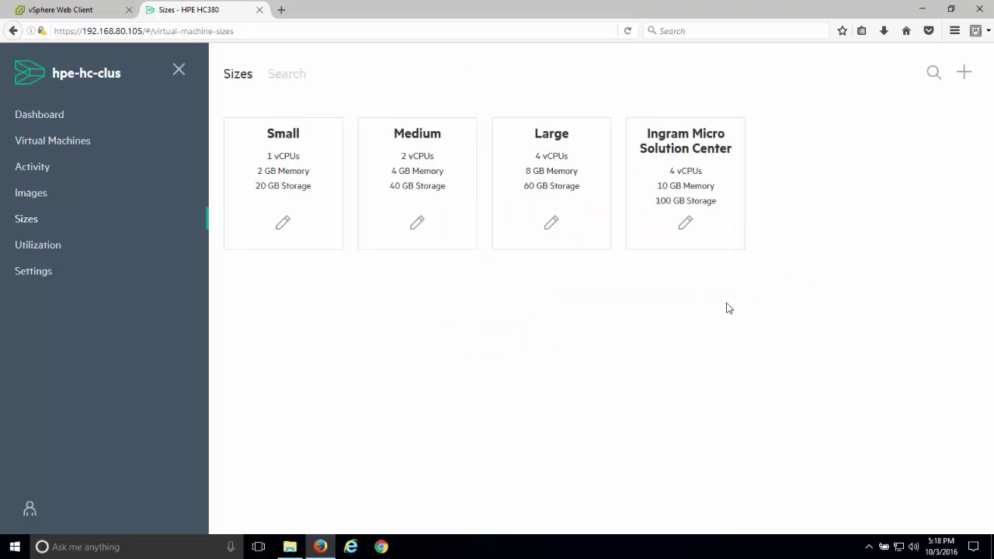
Create a virtual machine named Second Solution Center VM with the Ingram Micro Solution Center size and the Centos image
click(45, 145)
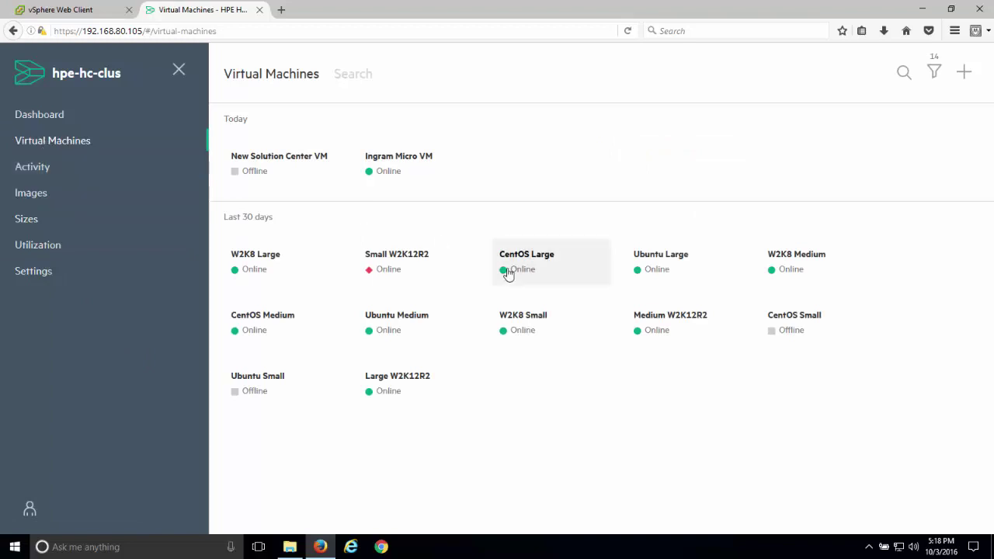
click(964, 73)
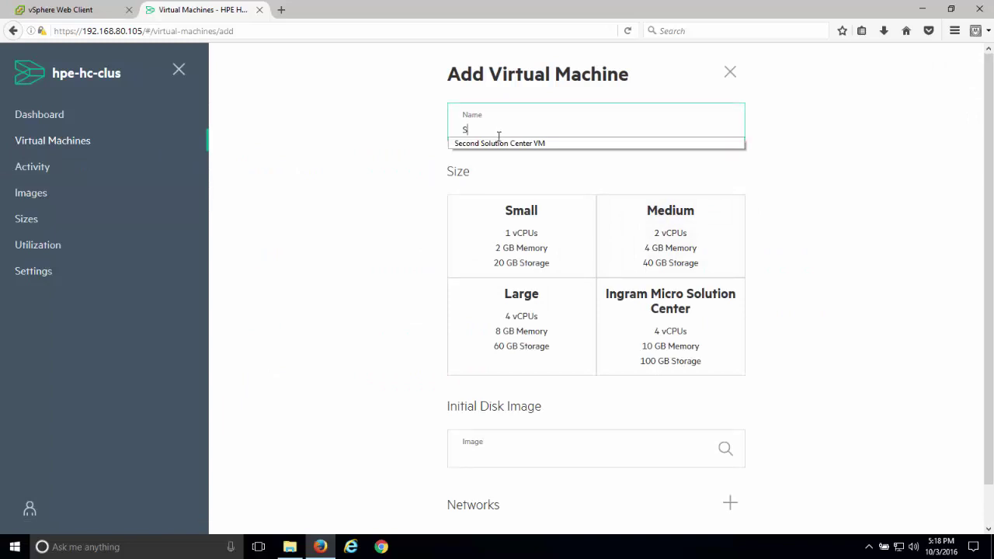
click(498, 143)
click(699, 333)
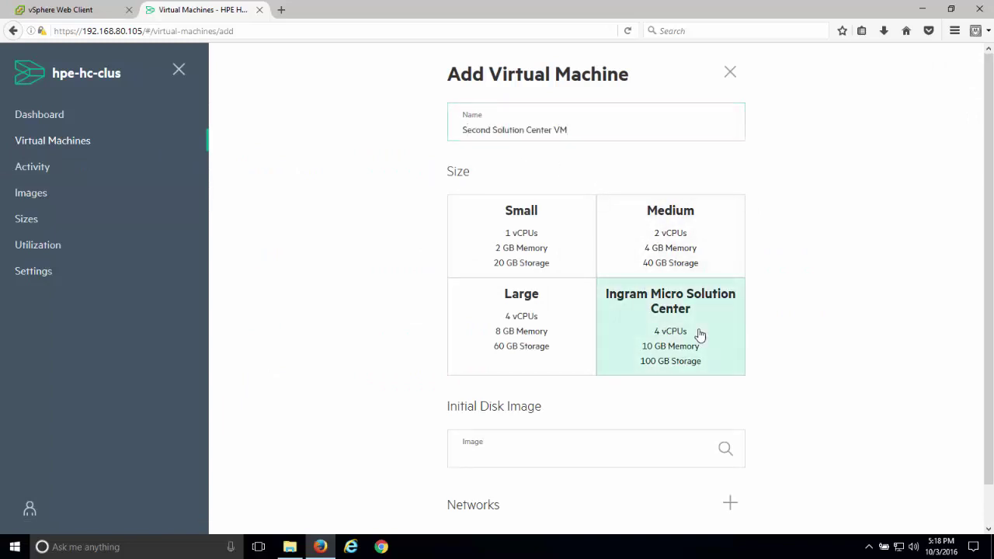
scroll(992, 304, down, 1)
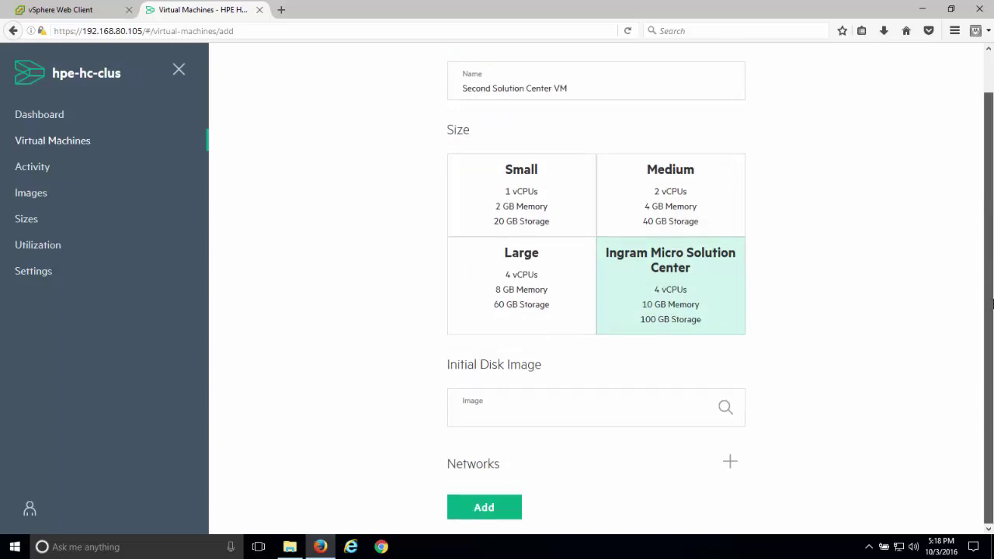
click(723, 409)
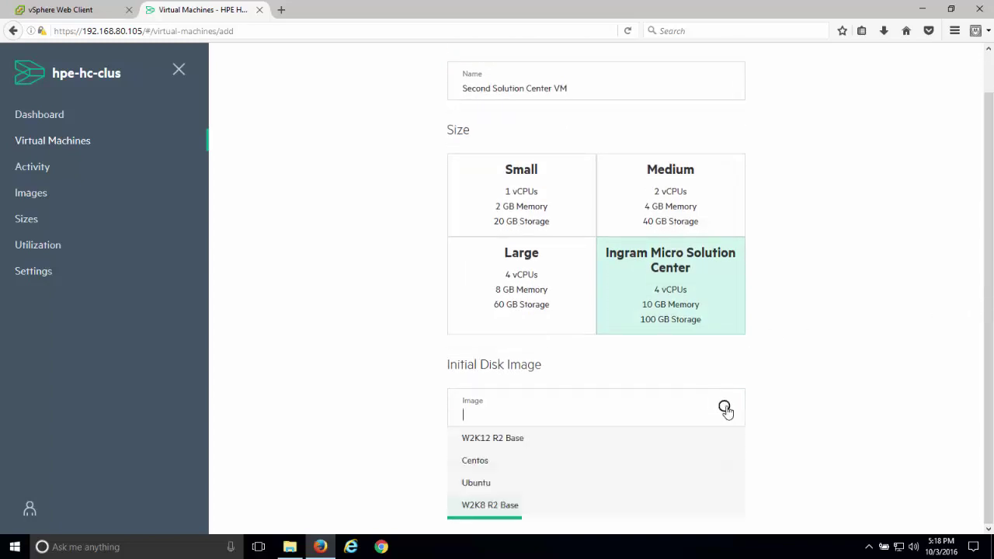
click(466, 466)
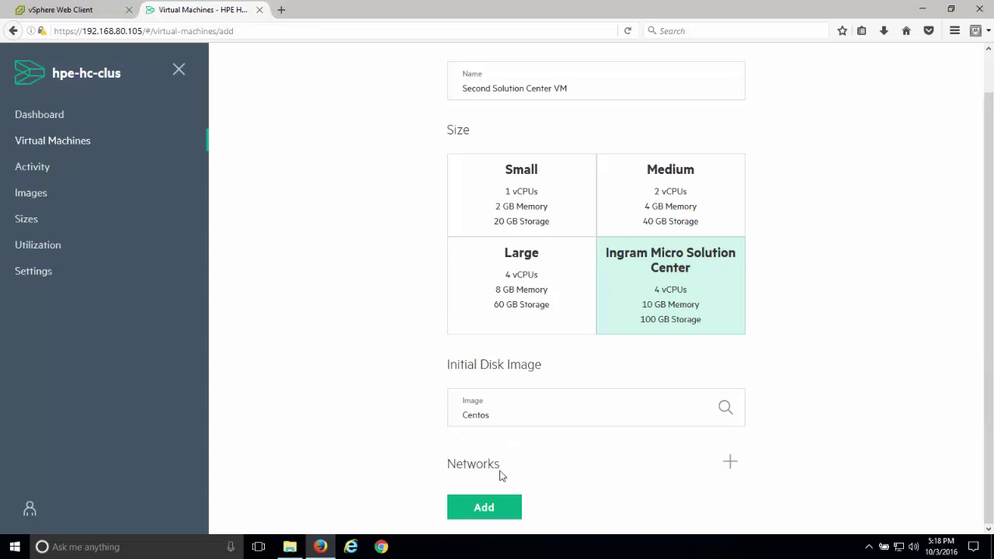
click(485, 510)
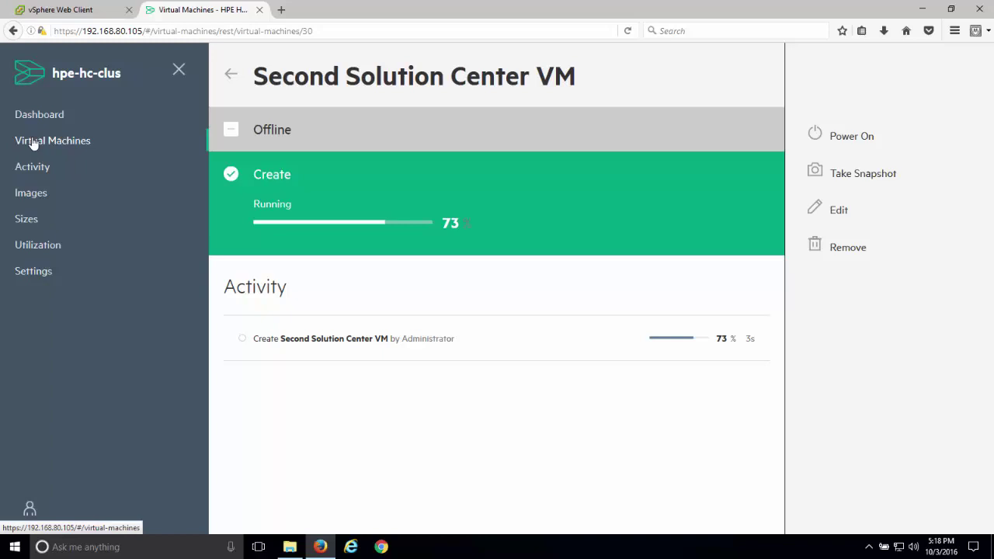
Open the virtual machine utilization overview and set its area measure to Disk used
click(37, 247)
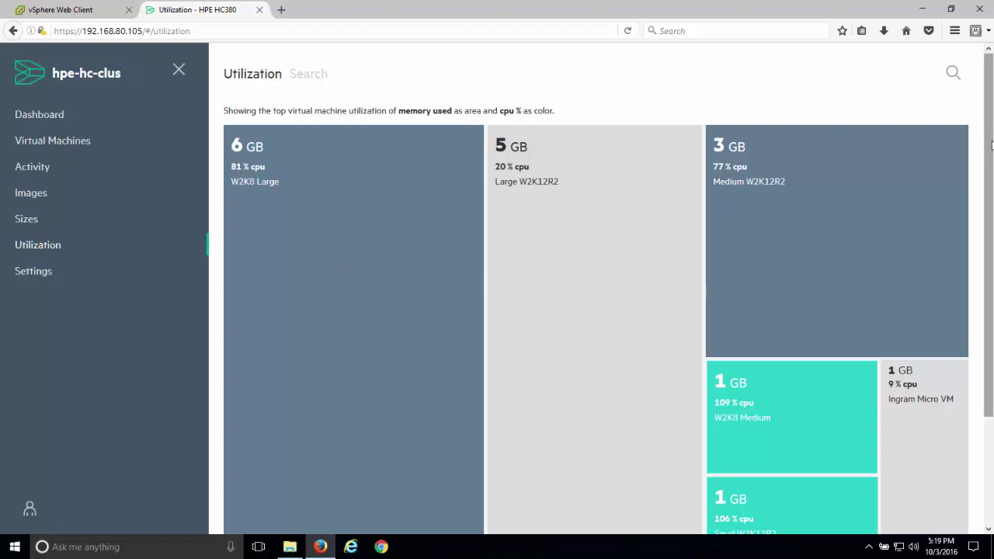
scroll(991, 159, down, 3)
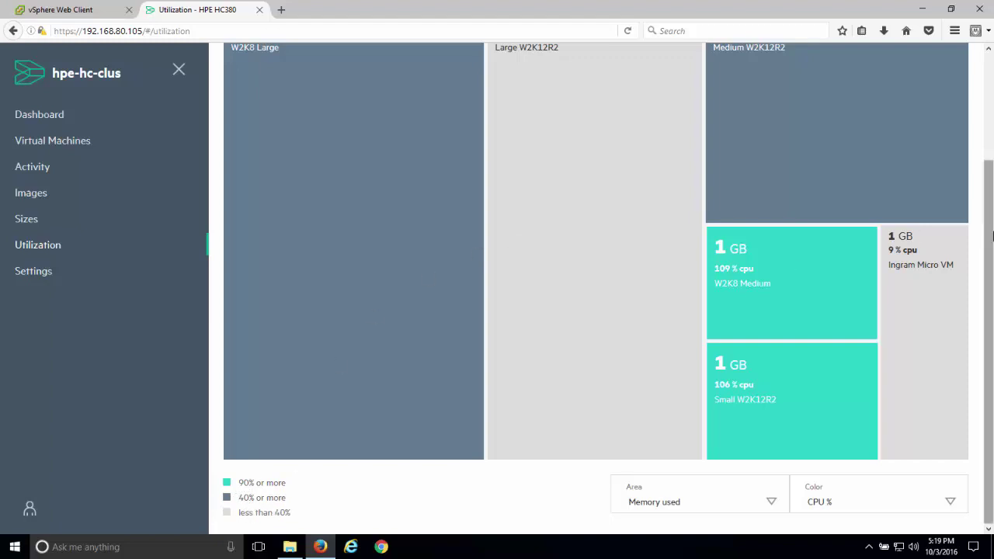
scroll(991, 179, up, 2)
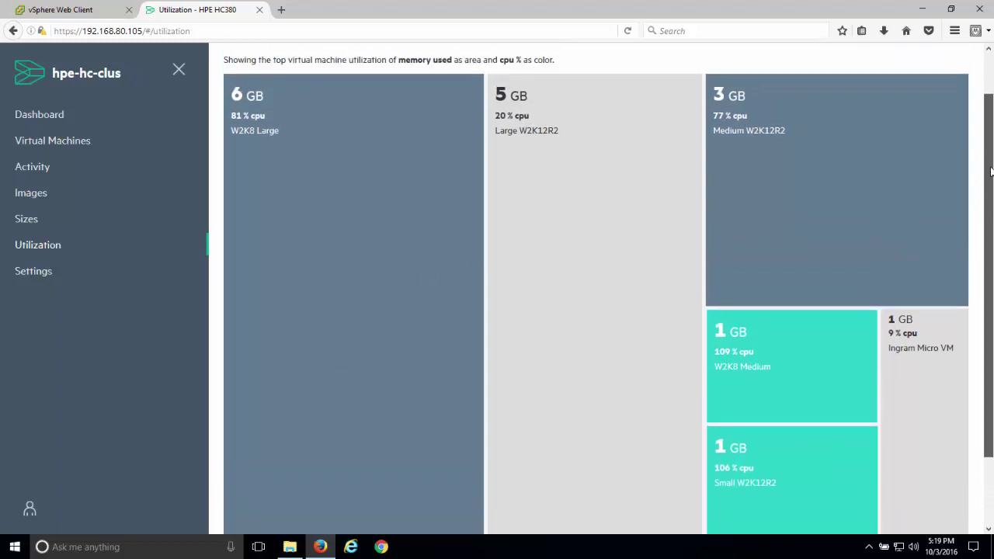
drag(991, 177, 991, 252)
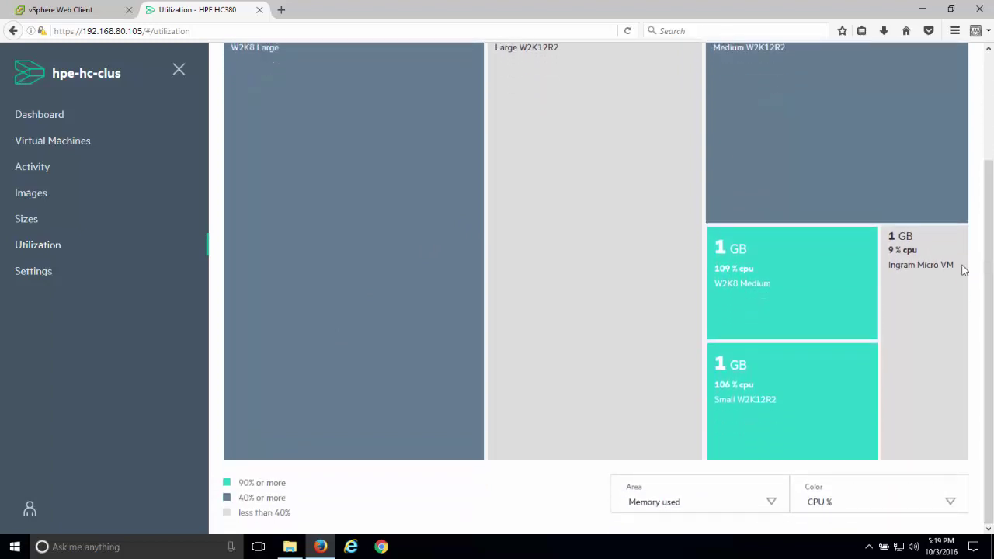
click(768, 501)
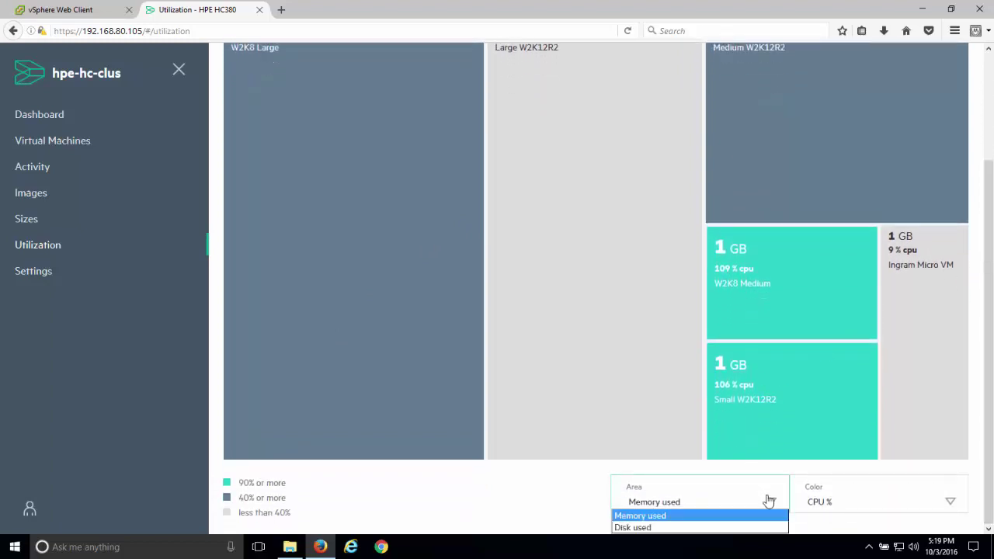
click(641, 527)
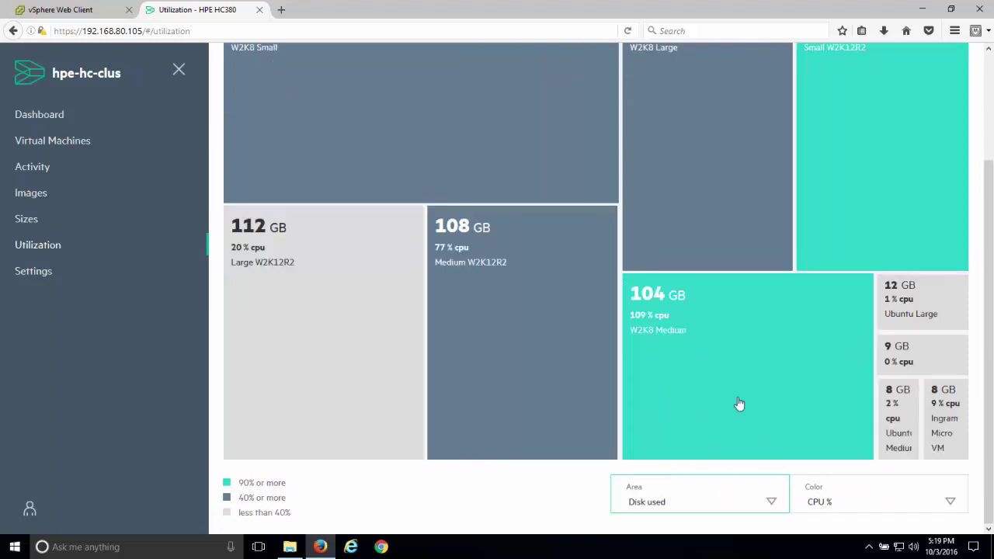
Set the utilization map's color measure to Memory % and review the virtual machine tiles
drag(991, 319, 992, 342)
click(950, 501)
click(842, 528)
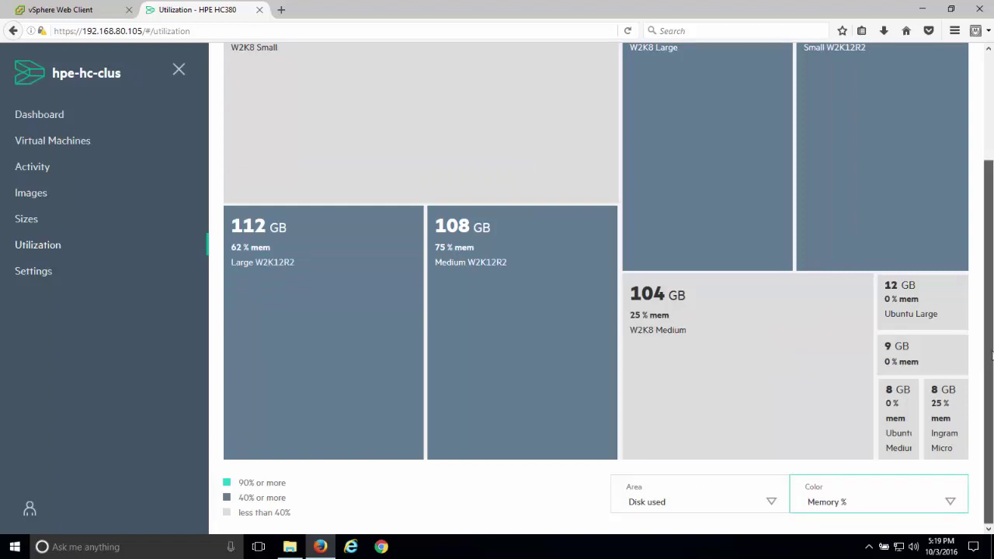
scroll(988, 341, up, 2)
scroll(986, 225, up, 2)
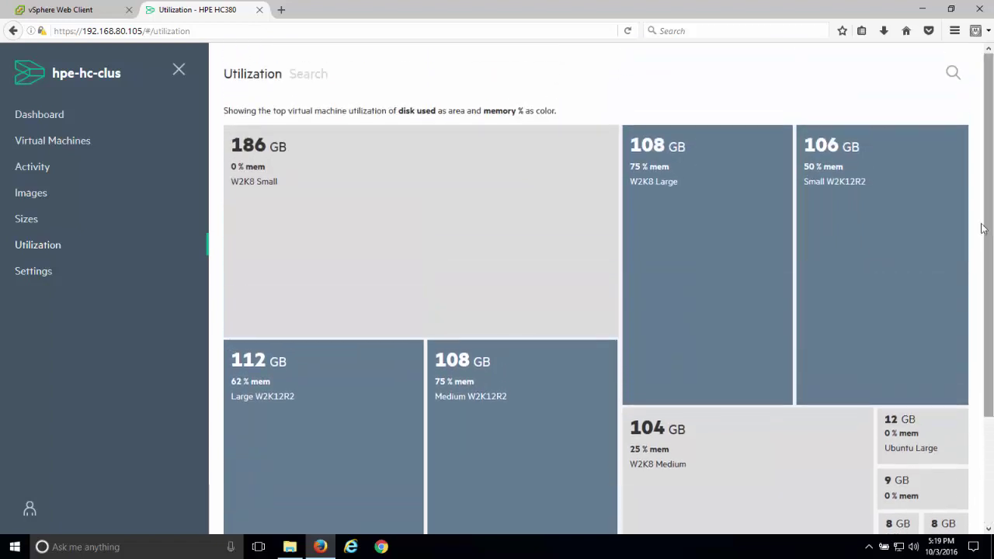
View the Identity and vCenter Access details in the HPE HC380 settings, closing each without changes
click(41, 277)
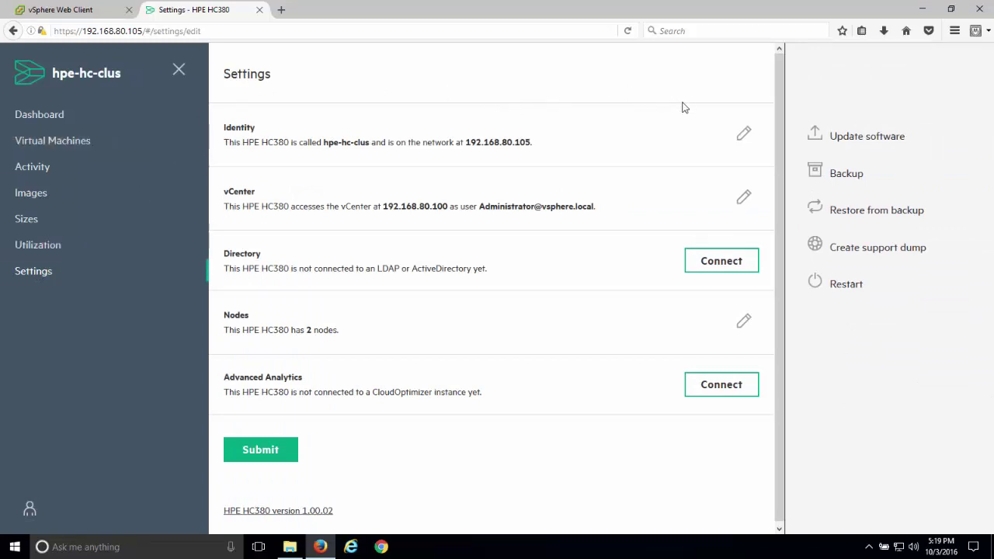
click(744, 133)
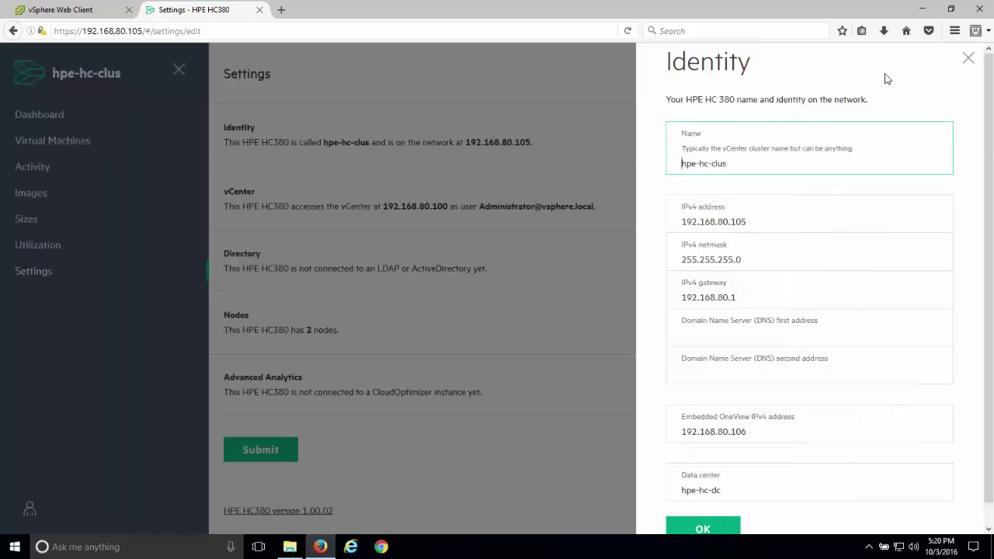
click(967, 65)
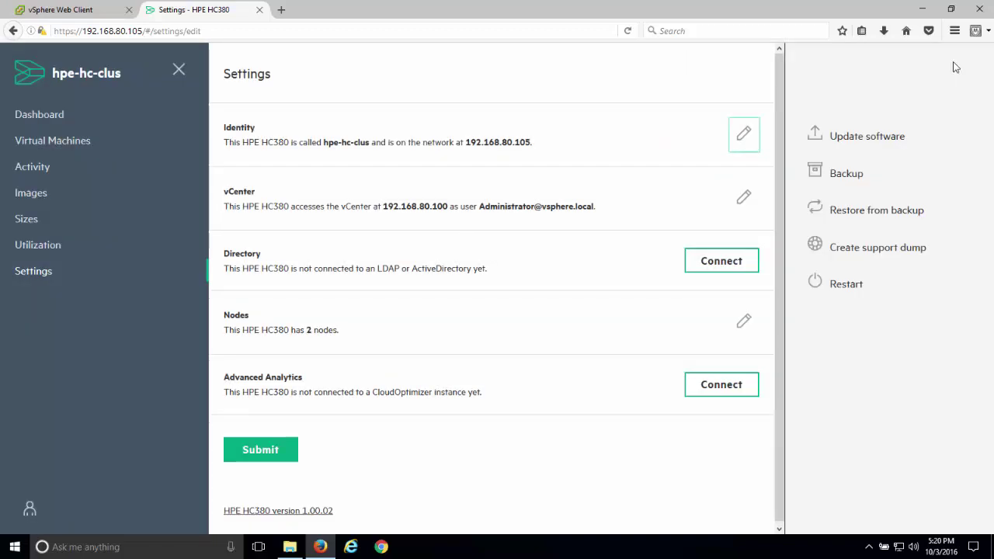
click(742, 199)
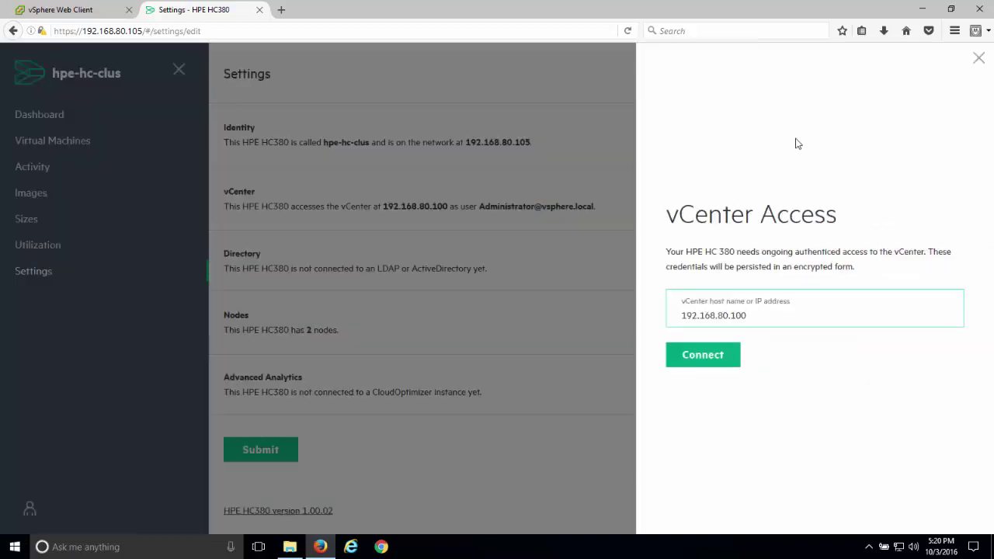
click(978, 58)
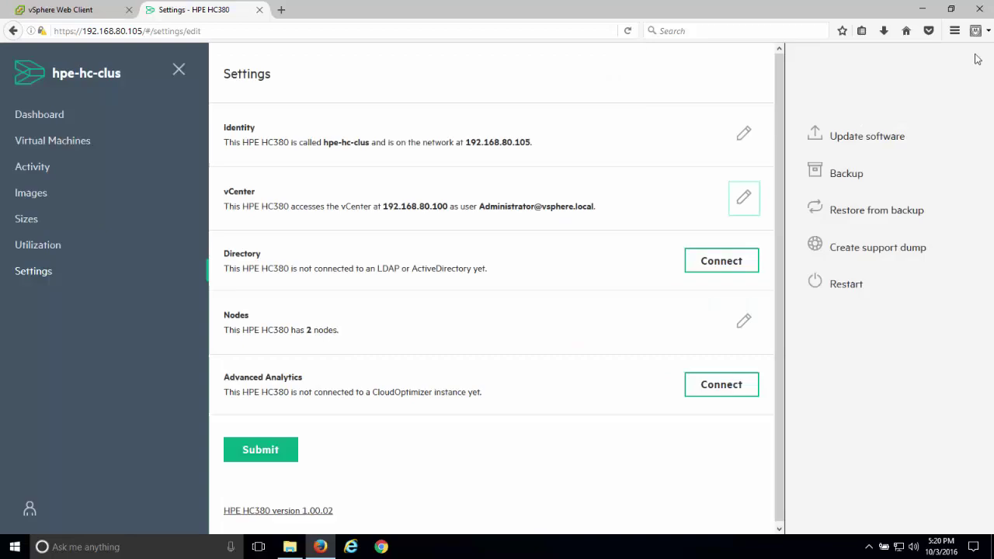
View the Directory connection options and the Nodes iLO configuration in the settings, closing each without changes
click(723, 268)
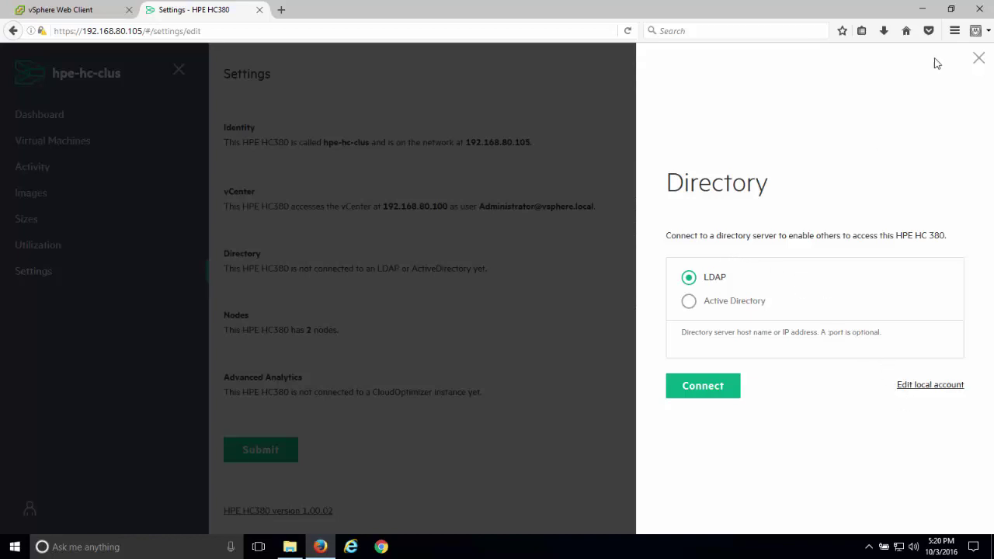
click(977, 59)
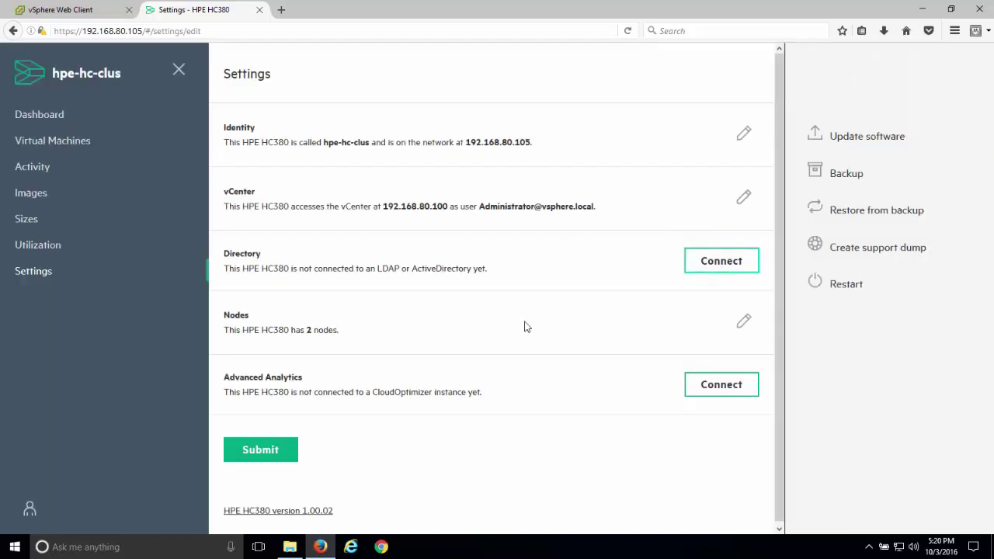
click(741, 324)
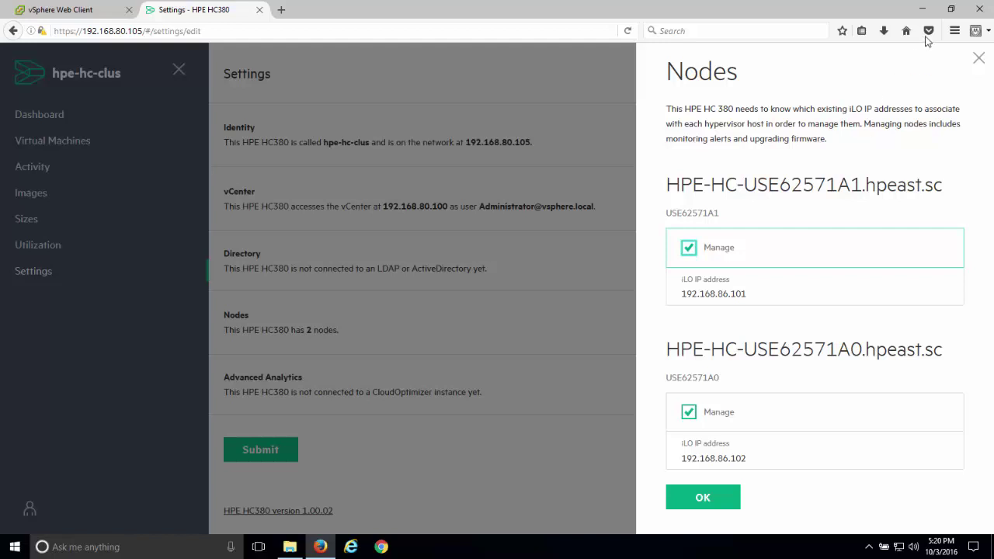
click(978, 58)
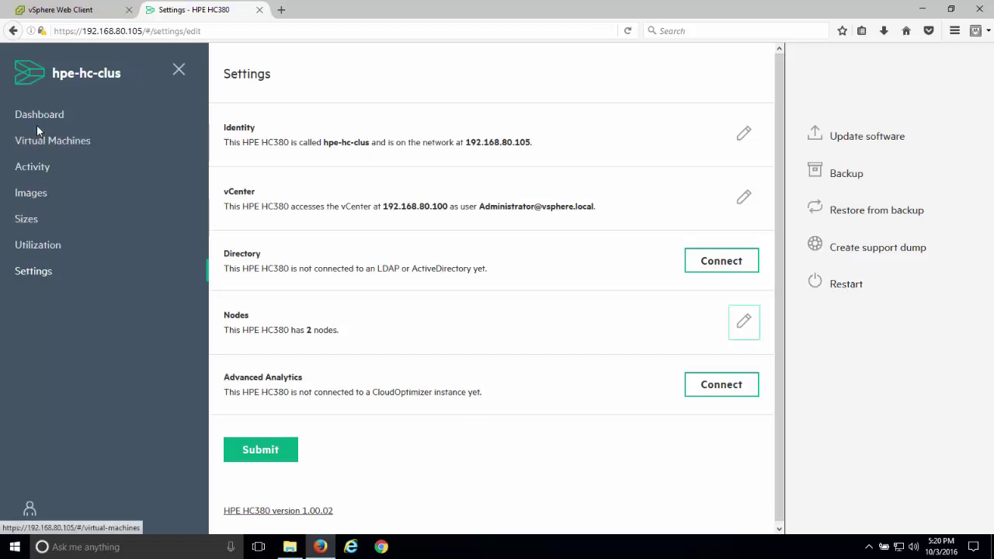
Open the console of the virtual machine New Solution Center VM and view its desktop
click(41, 146)
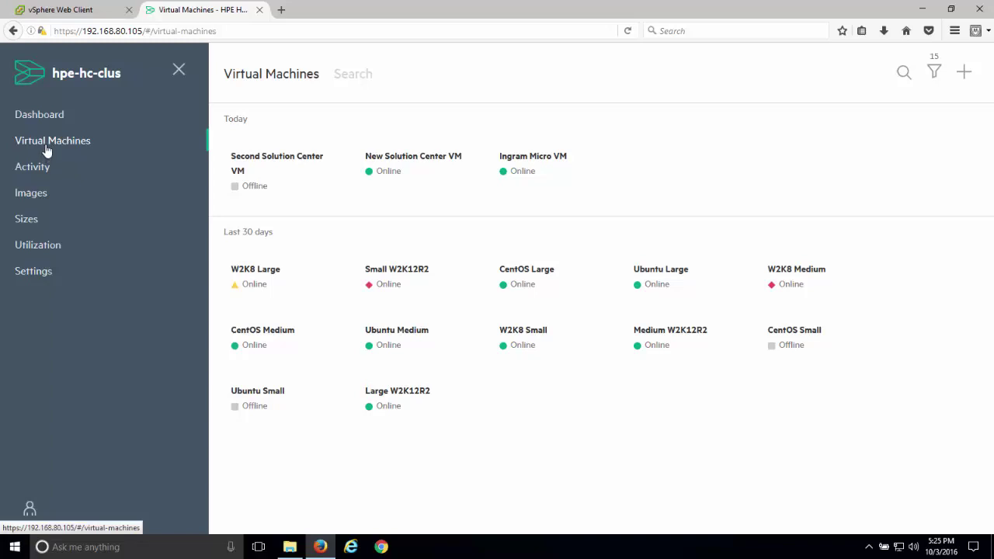
click(388, 170)
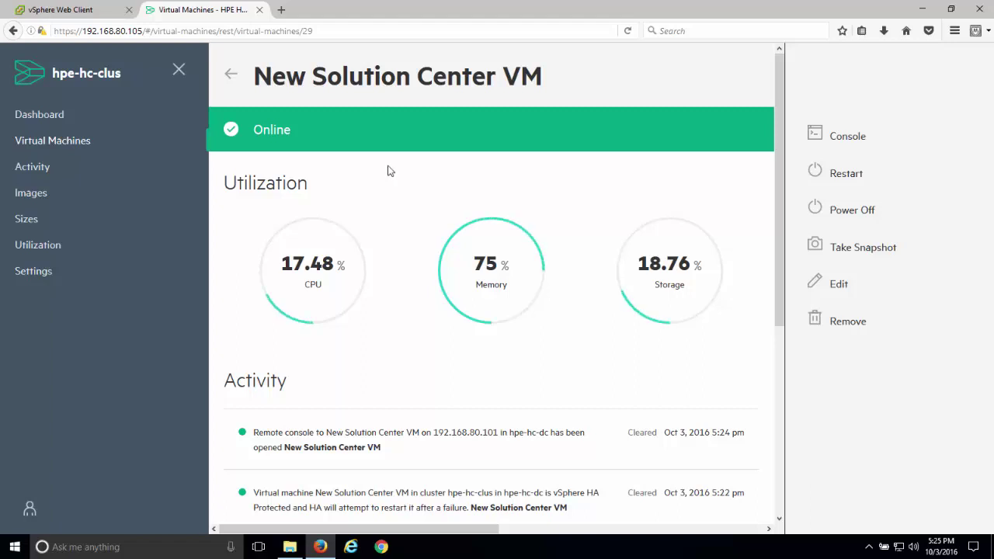
click(848, 137)
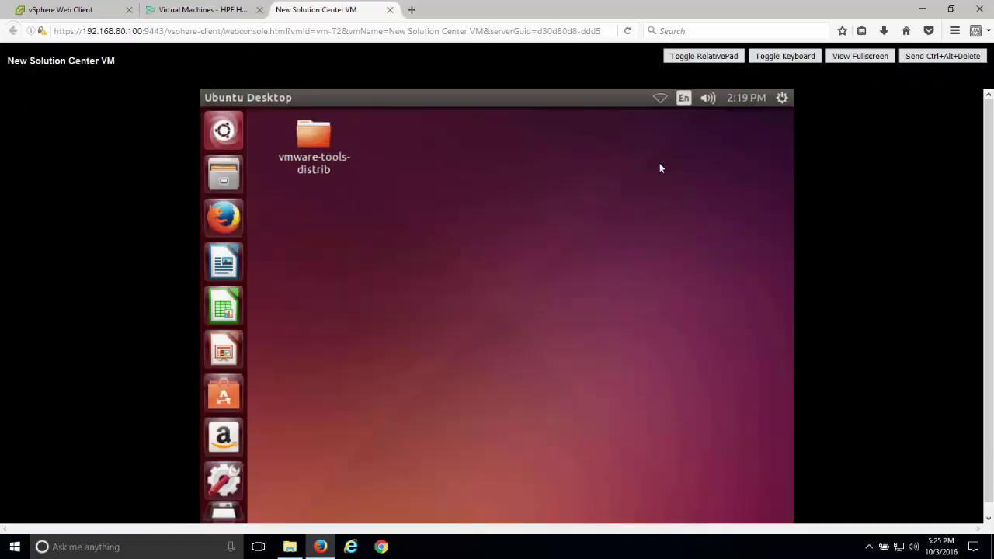
drag(989, 236, 991, 247)
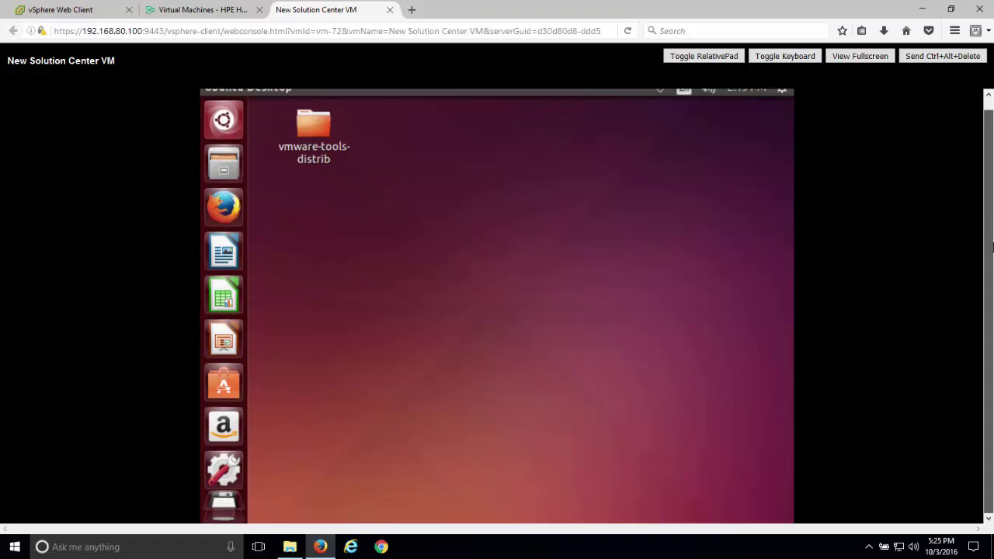
scroll(534, 396, up, 1)
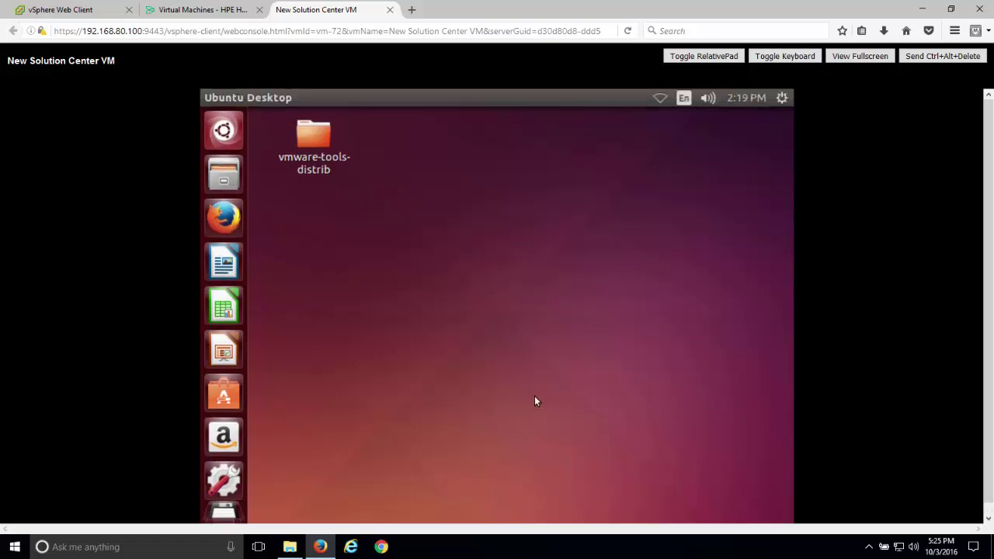